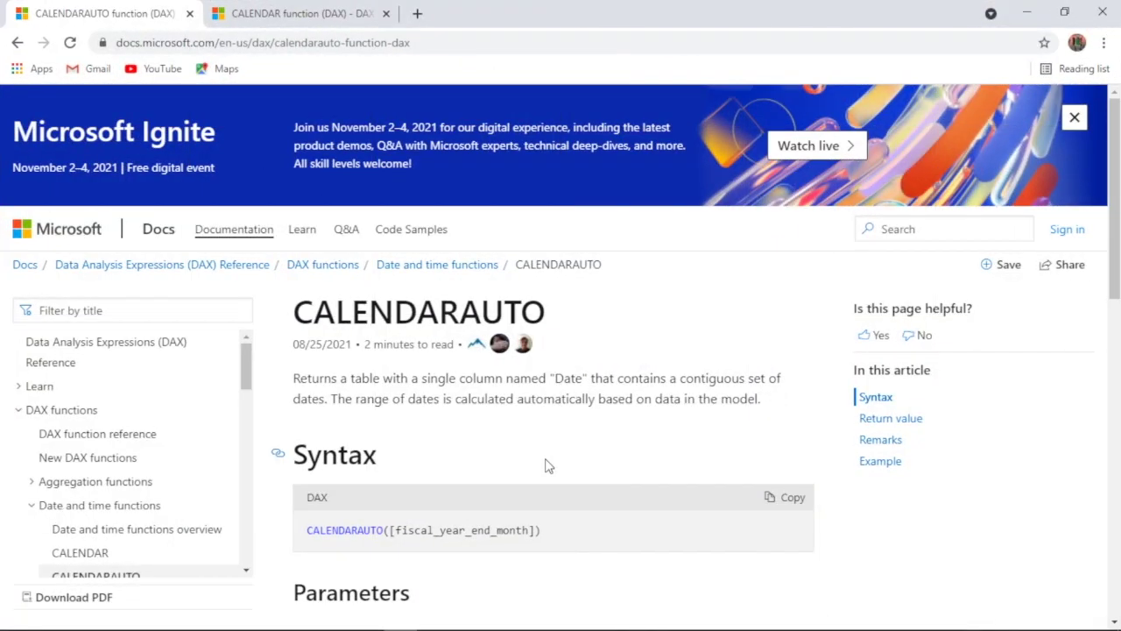
Step: Read the CALENDARAUTO documentation, covering its syntax, parameters, return value, remarks and example
scroll(546, 463, down, 1)
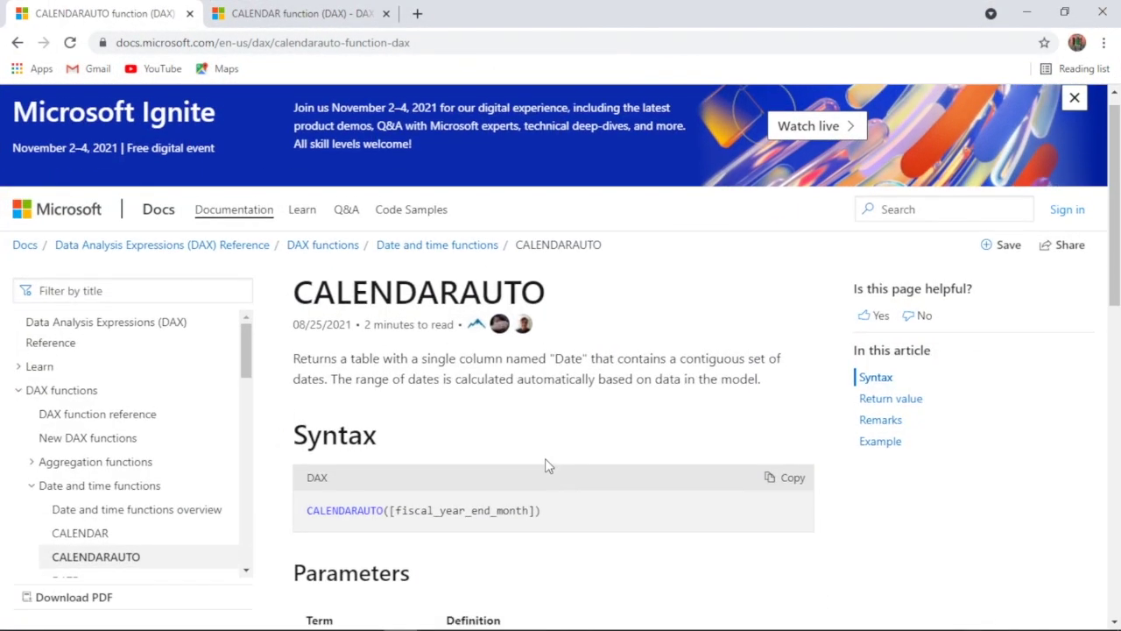
scroll(545, 458, down, 1)
scroll(544, 458, down, 3)
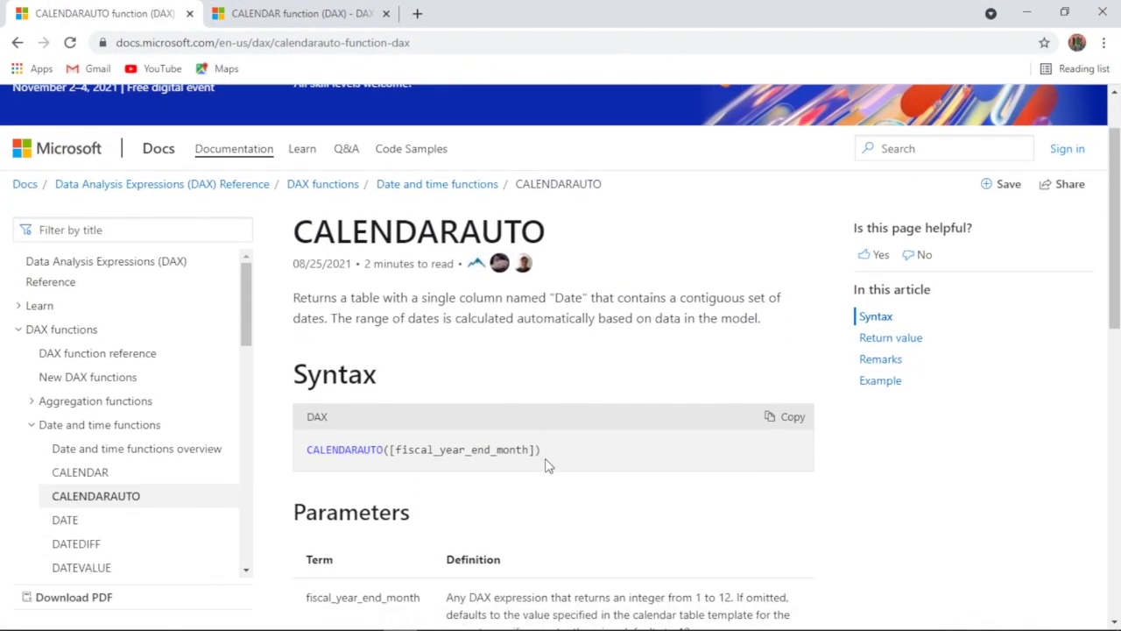
scroll(544, 465, down, 1)
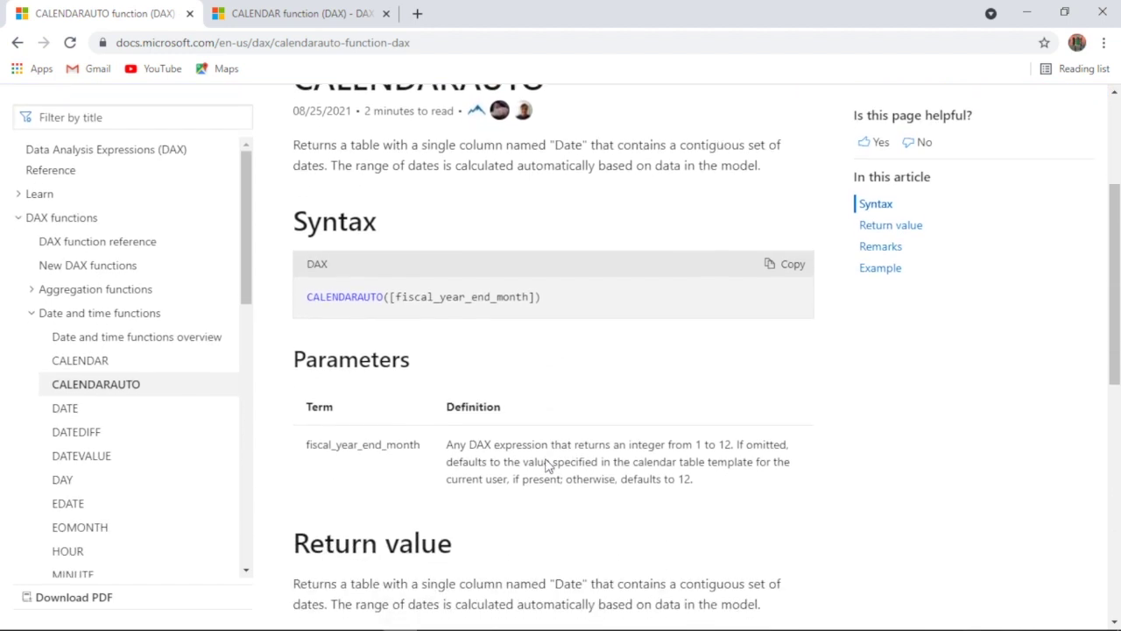
scroll(545, 466, down, 1)
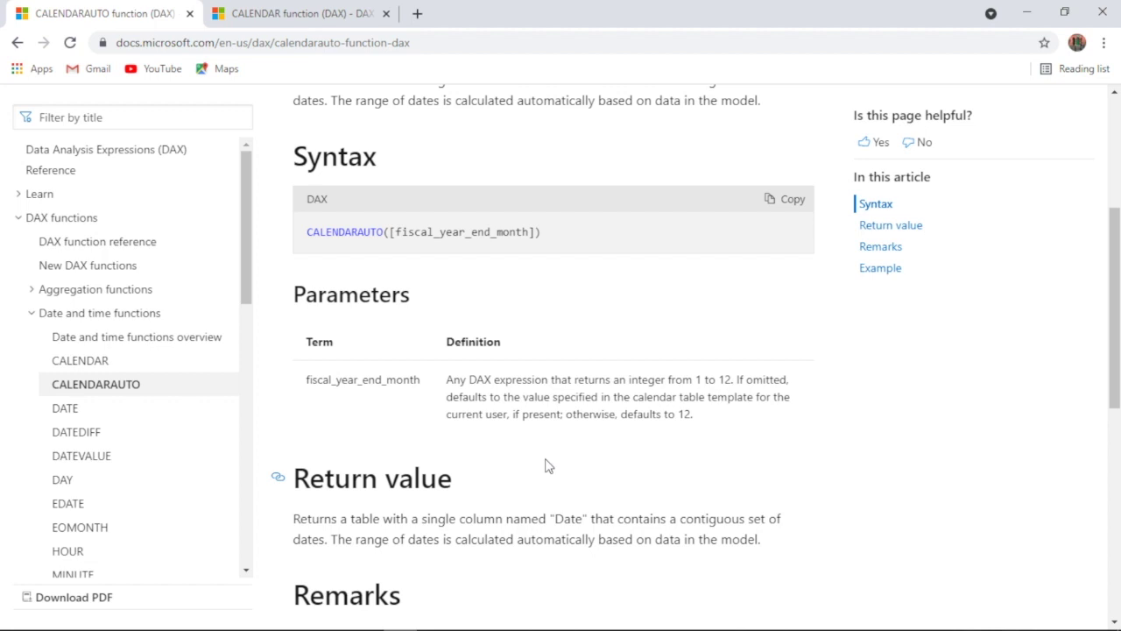
scroll(545, 466, down, 4)
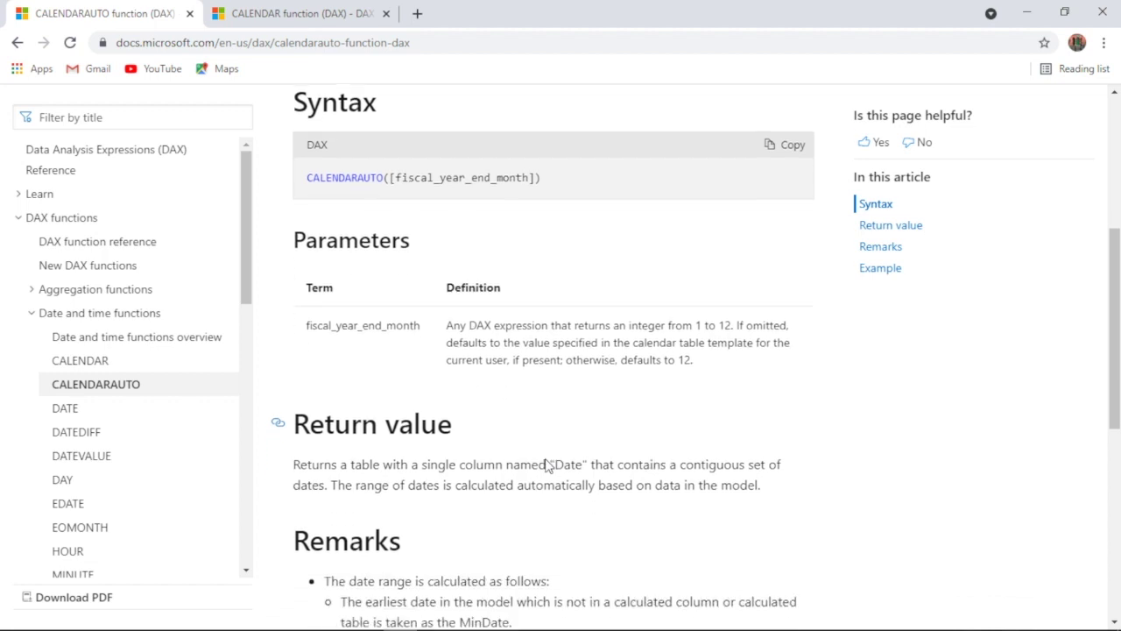
scroll(545, 466, down, 3)
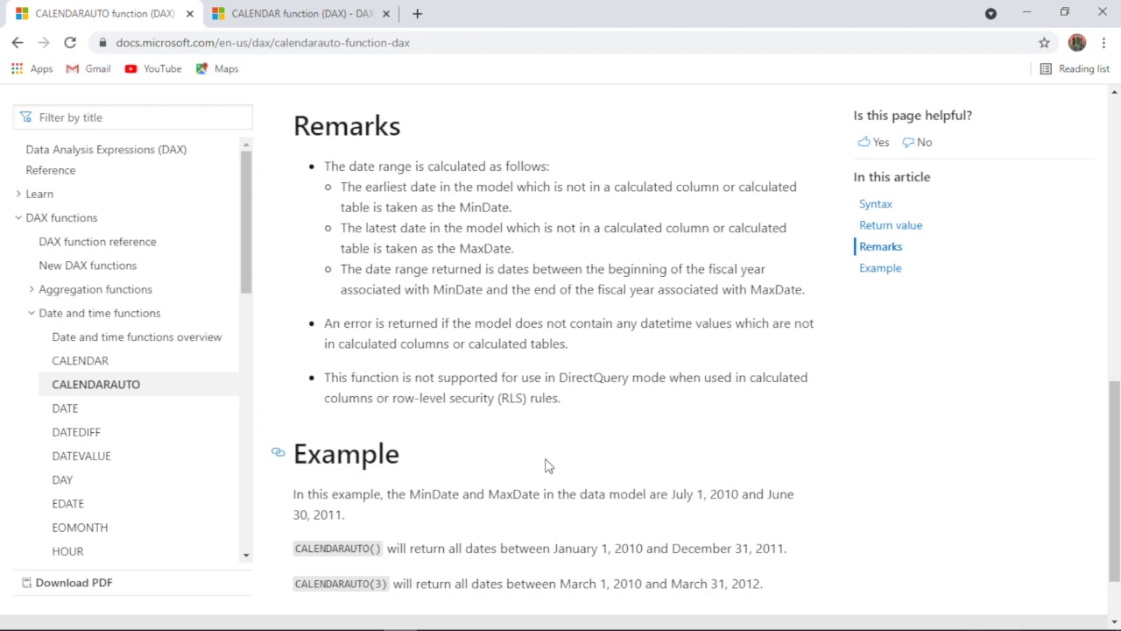
scroll(544, 466, down, 1)
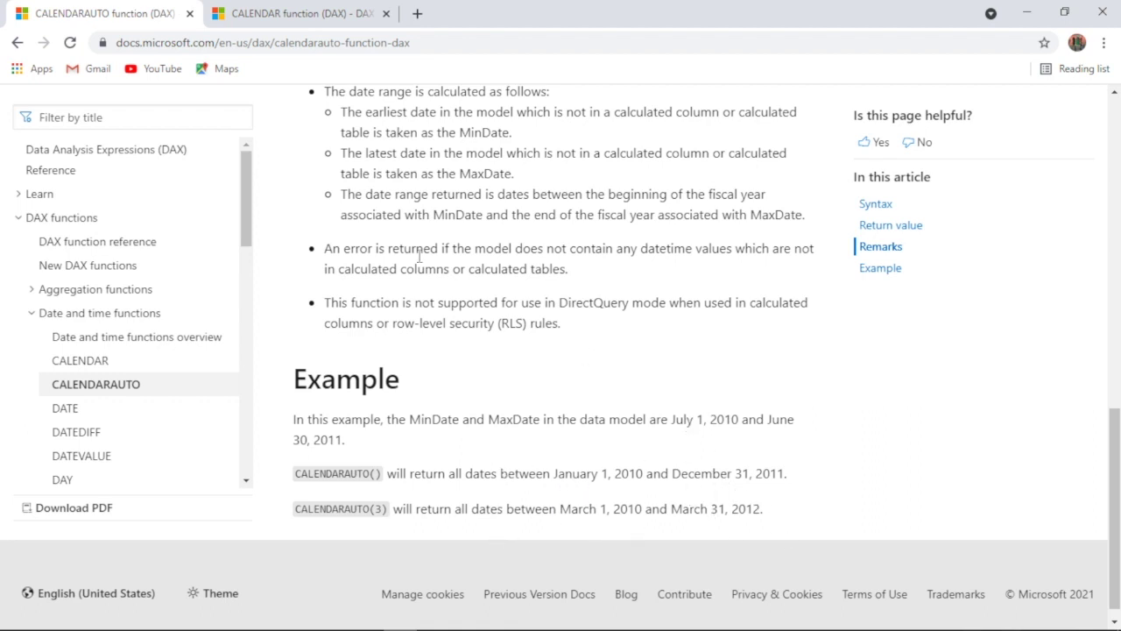
Step: Read the CALENDAR function's documentation, covering its syntax, start and end date parameters, remarks and examples
click(340, 18)
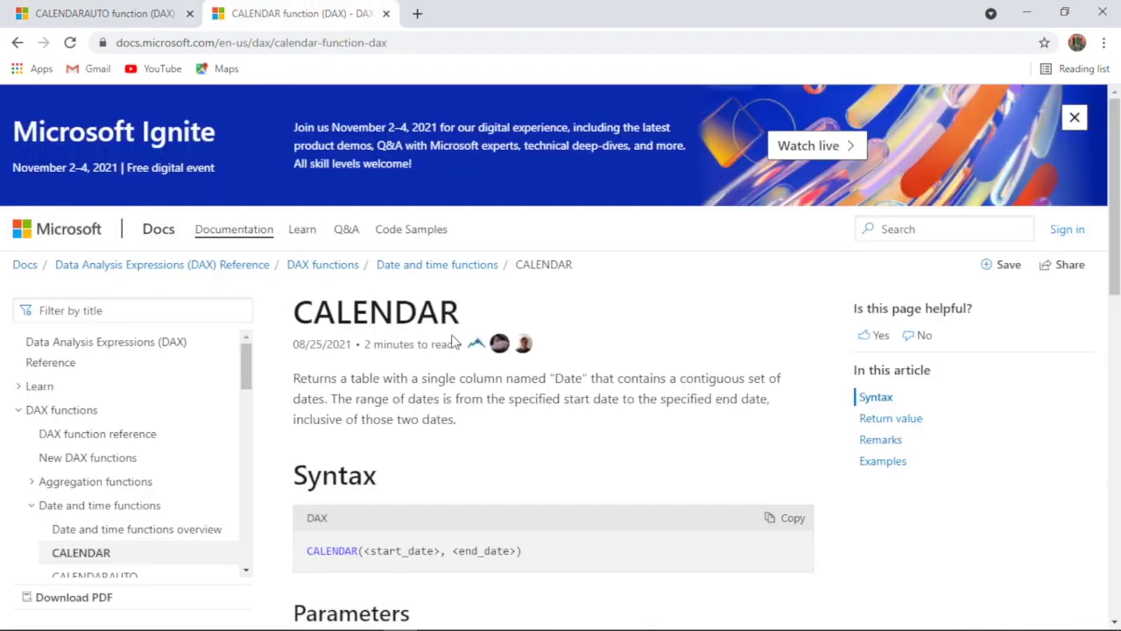
scroll(454, 342, down, 1)
scroll(454, 341, down, 2)
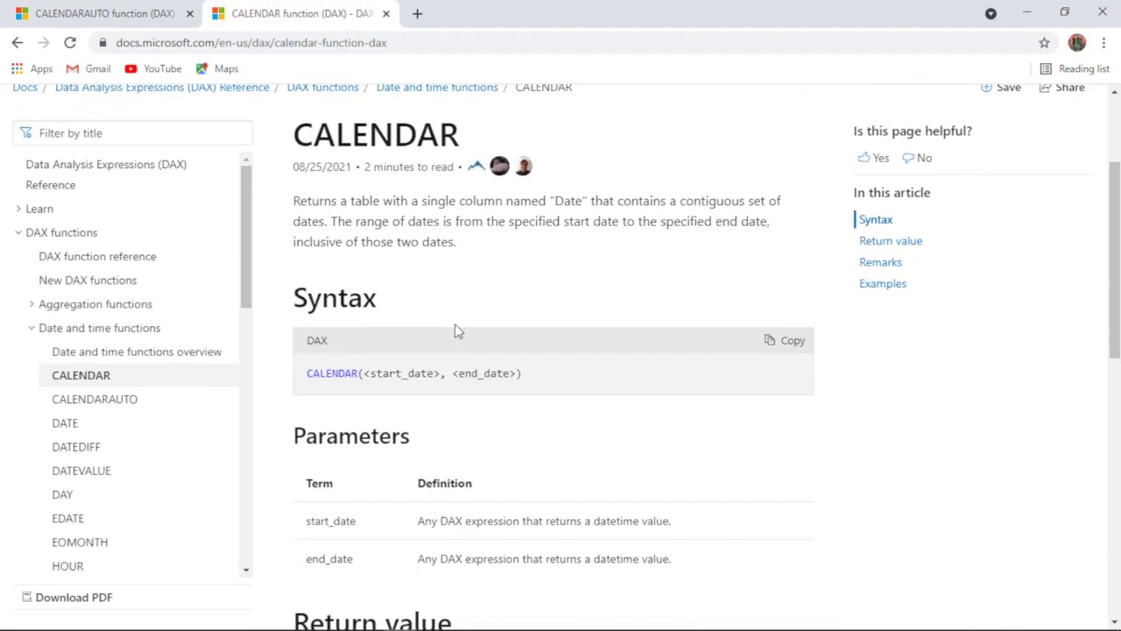
scroll(454, 331, down, 2)
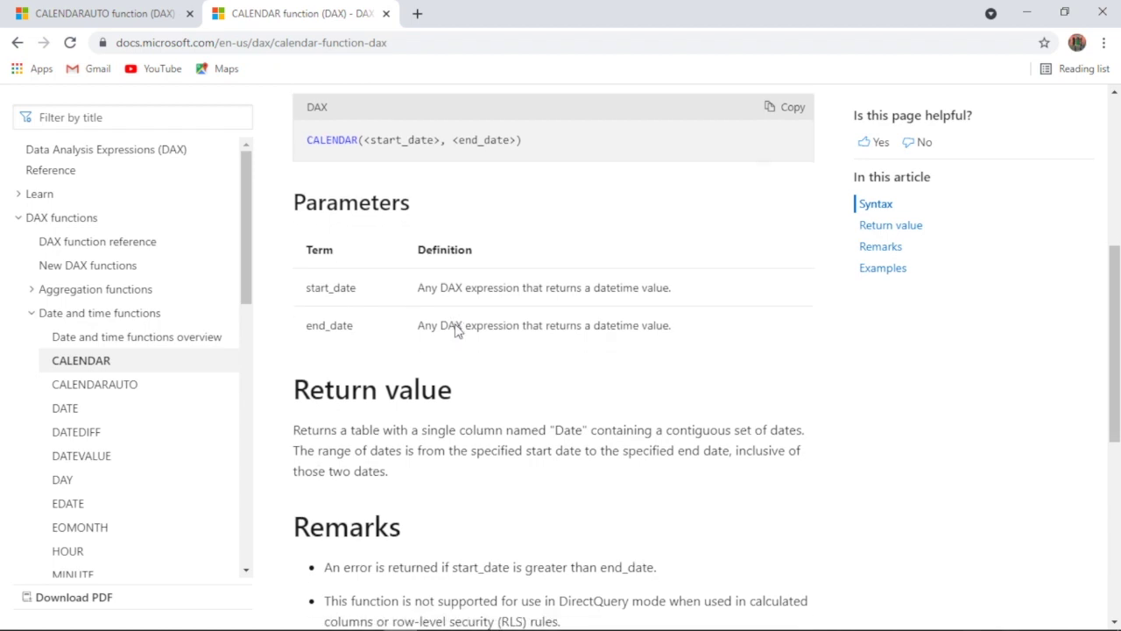
scroll(455, 331, down, 1)
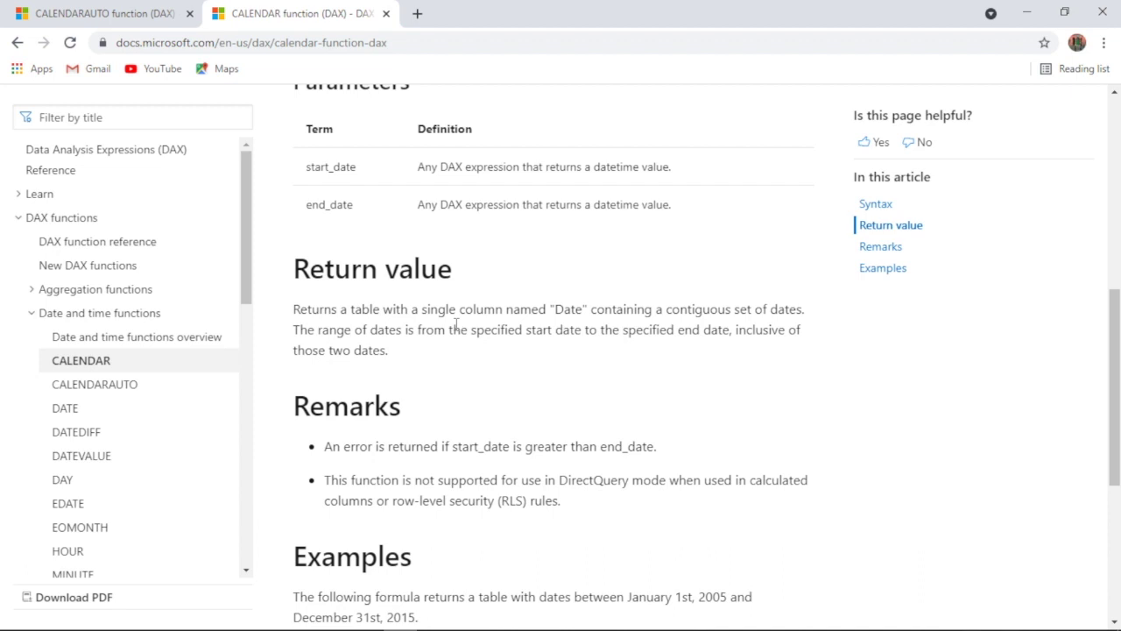
scroll(454, 325, down, 1)
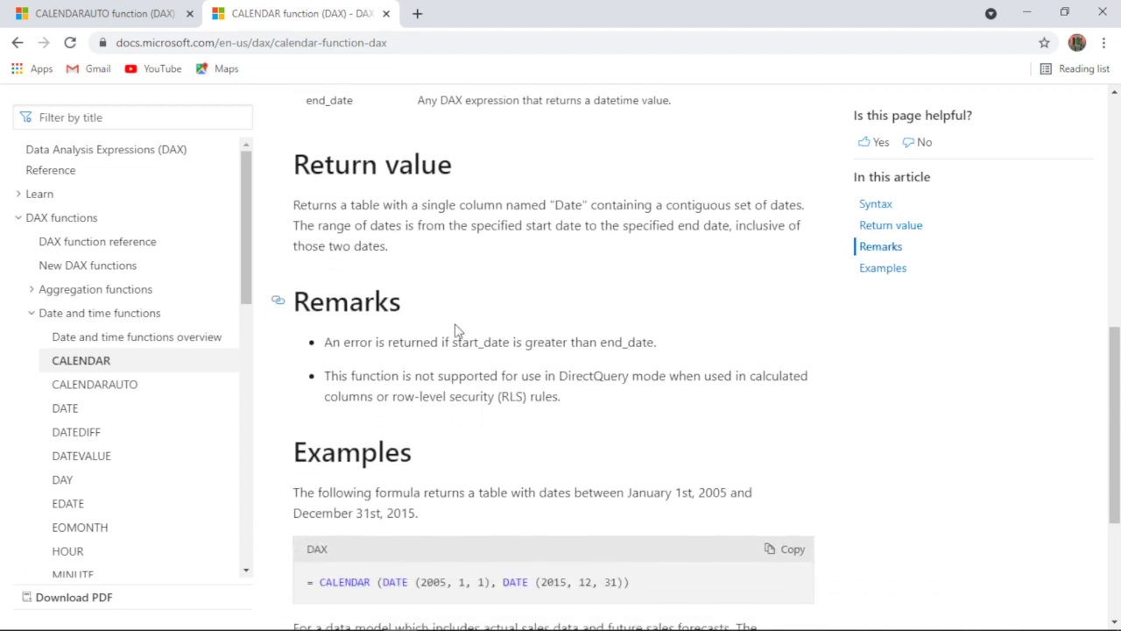
scroll(455, 329, down, 1)
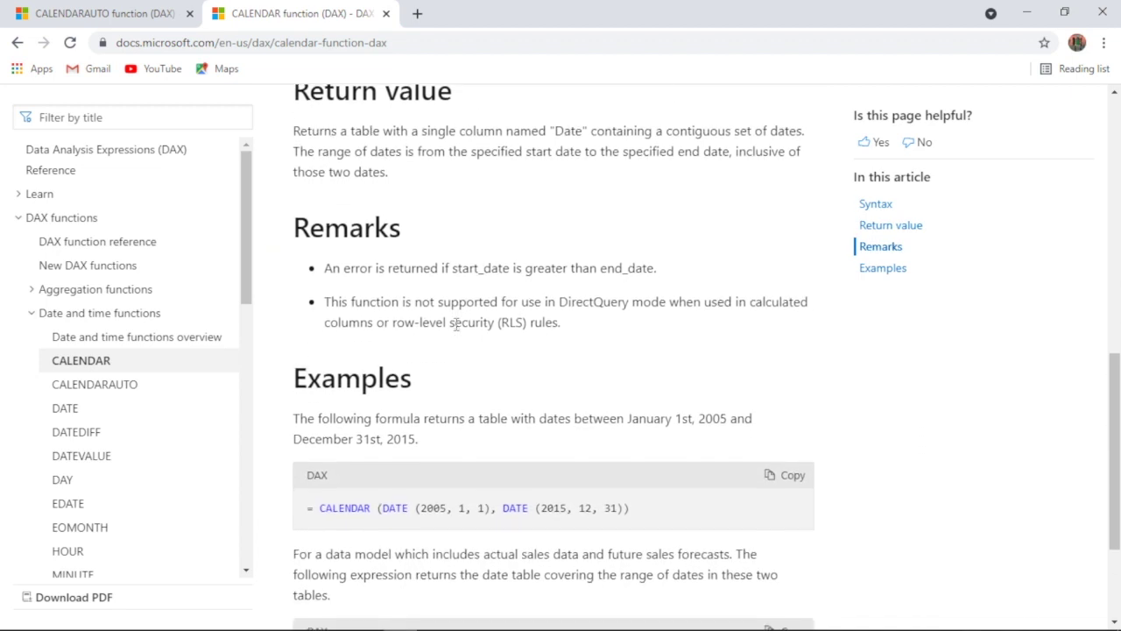
scroll(455, 331, down, 1)
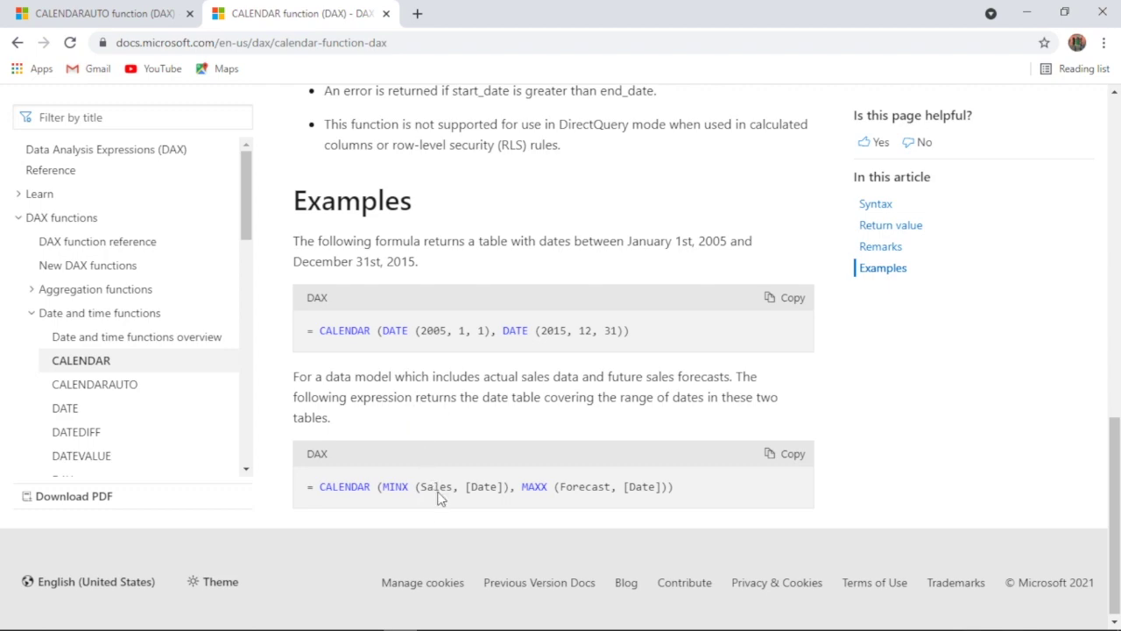
scroll(459, 430, up, 10)
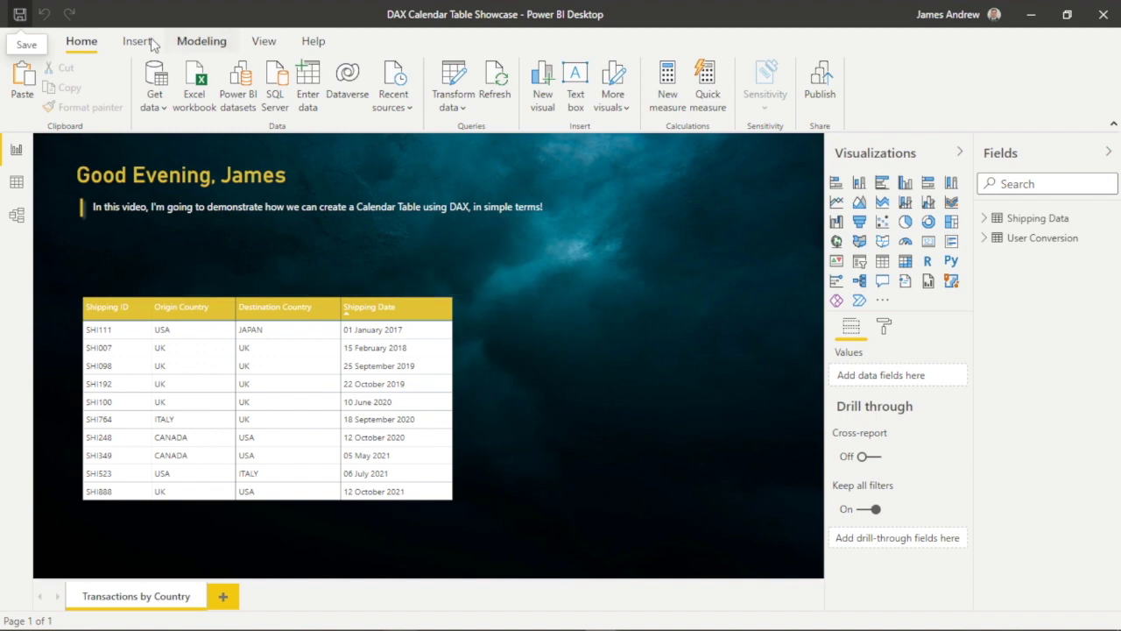
Step: In Power BI Desktop's Data view, create a calculated table with the formula Auto Date Table = CALENDARAUTO()
click(15, 182)
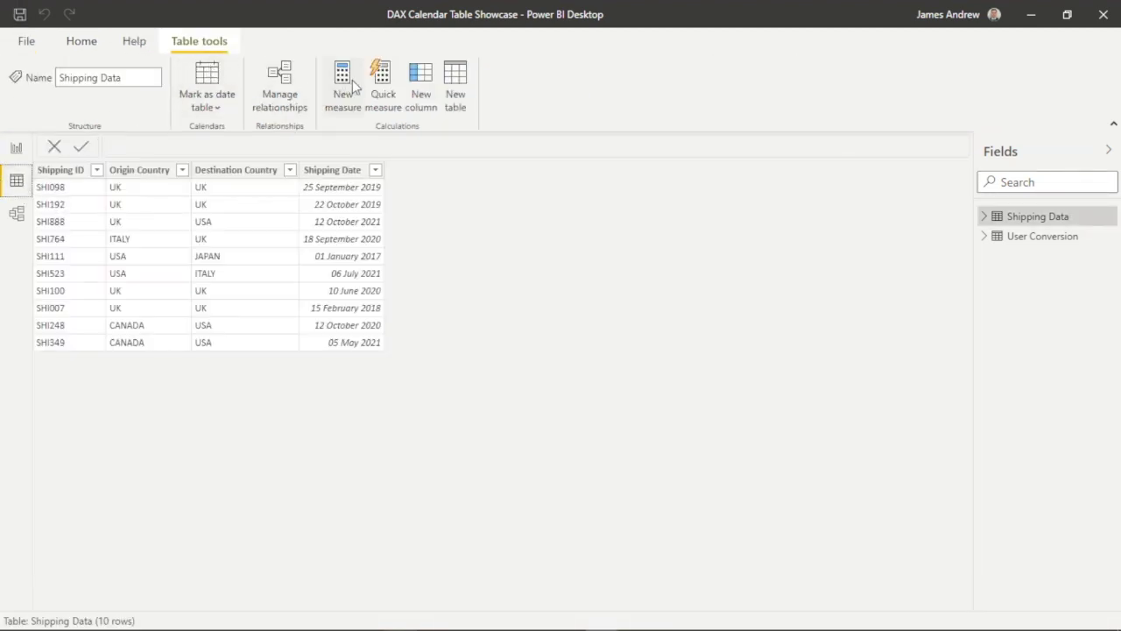
click(456, 98)
click(456, 100)
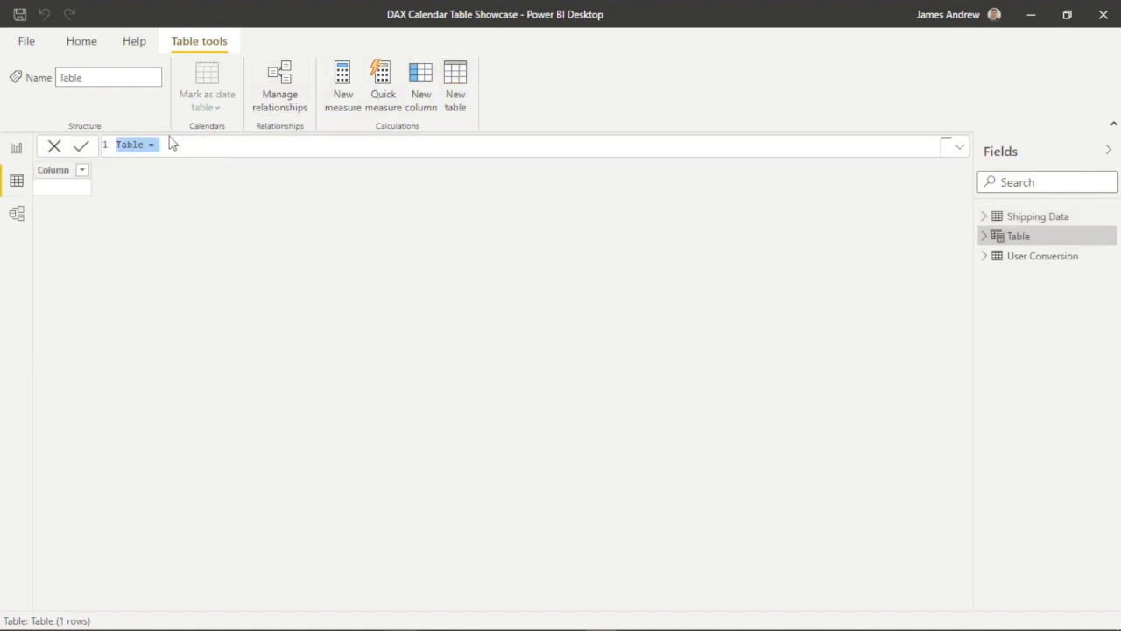
click(142, 144)
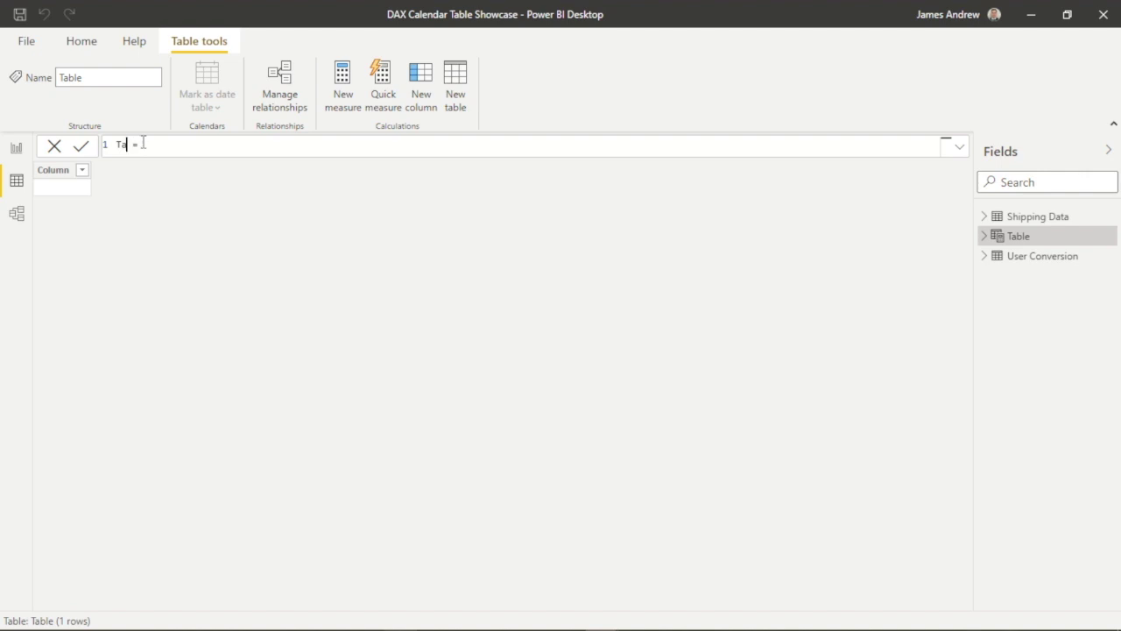
text(Auto Date Table)
click(235, 145)
text(Calen)
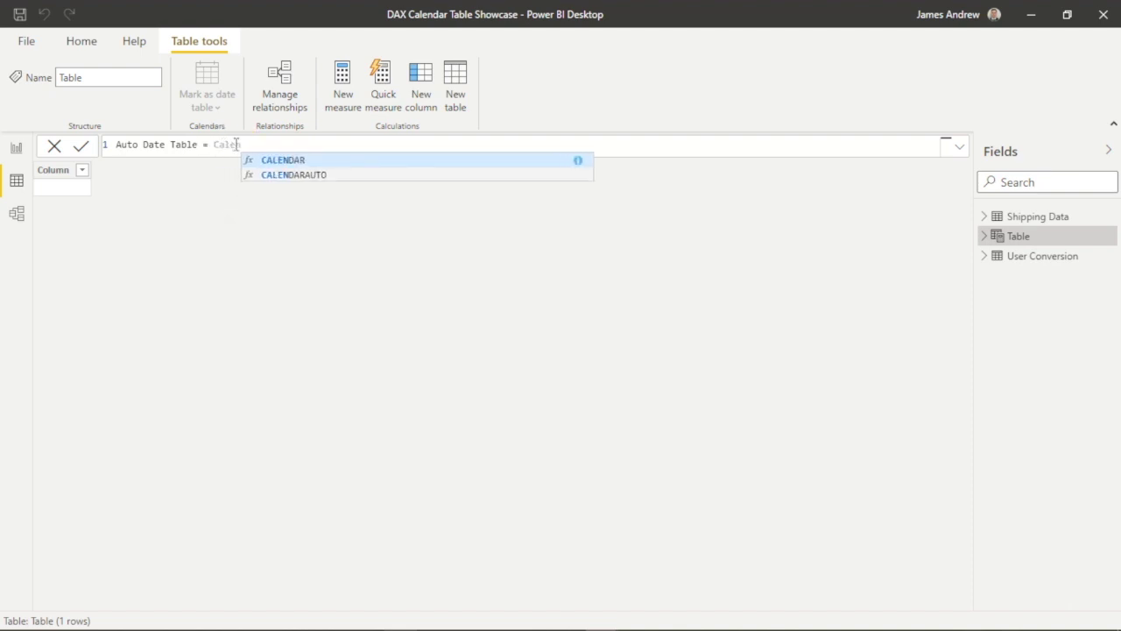
key(Down)
key(Tab)
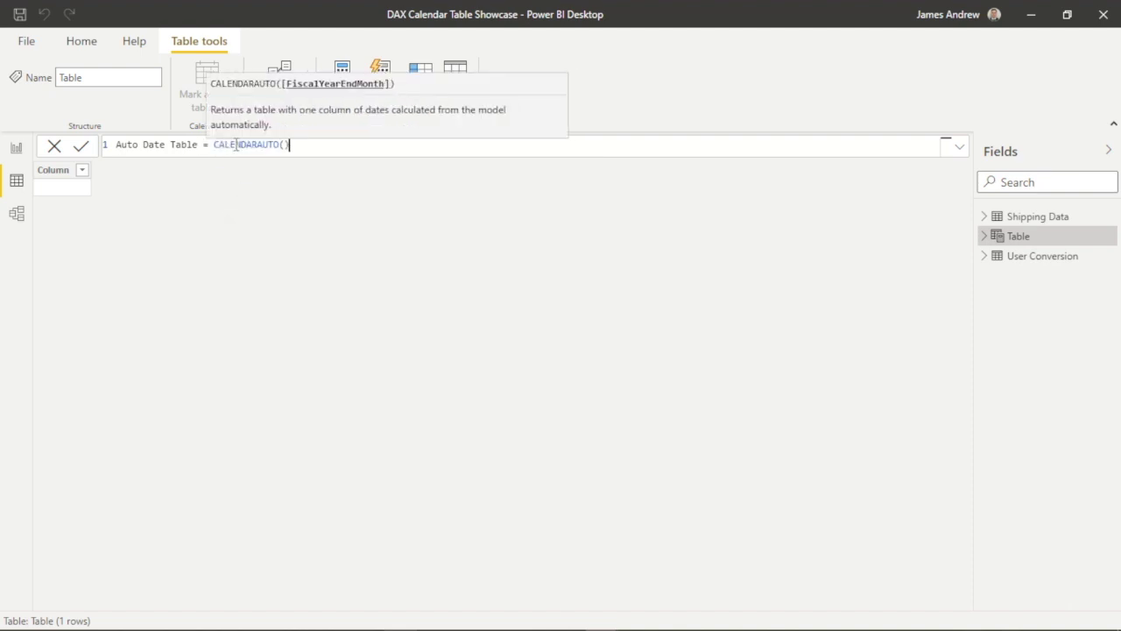
click(78, 146)
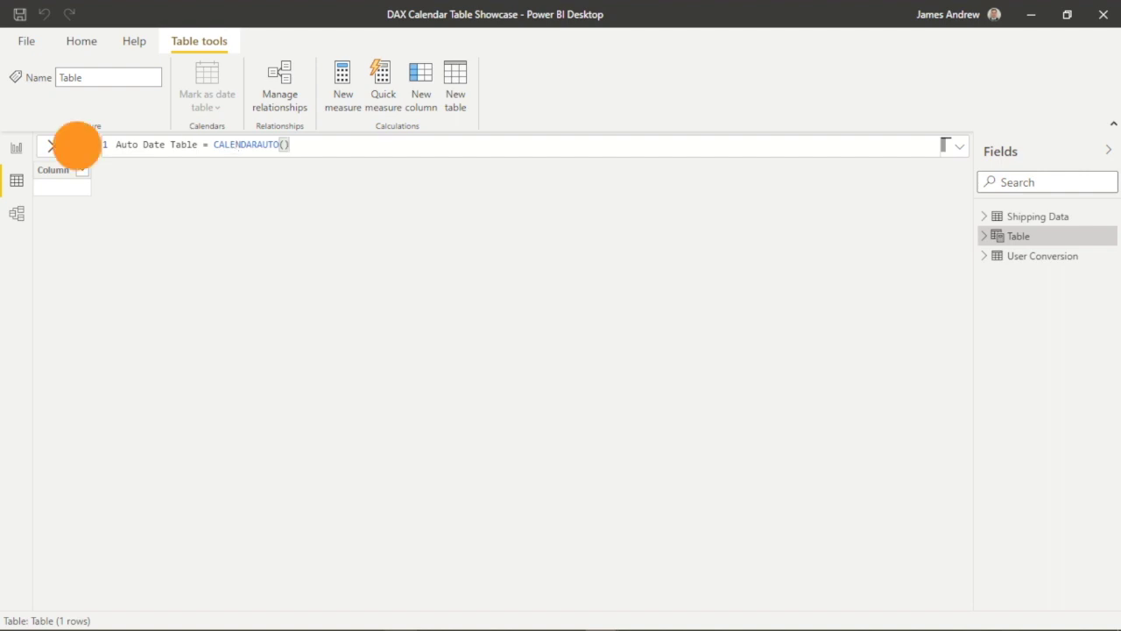
click(81, 146)
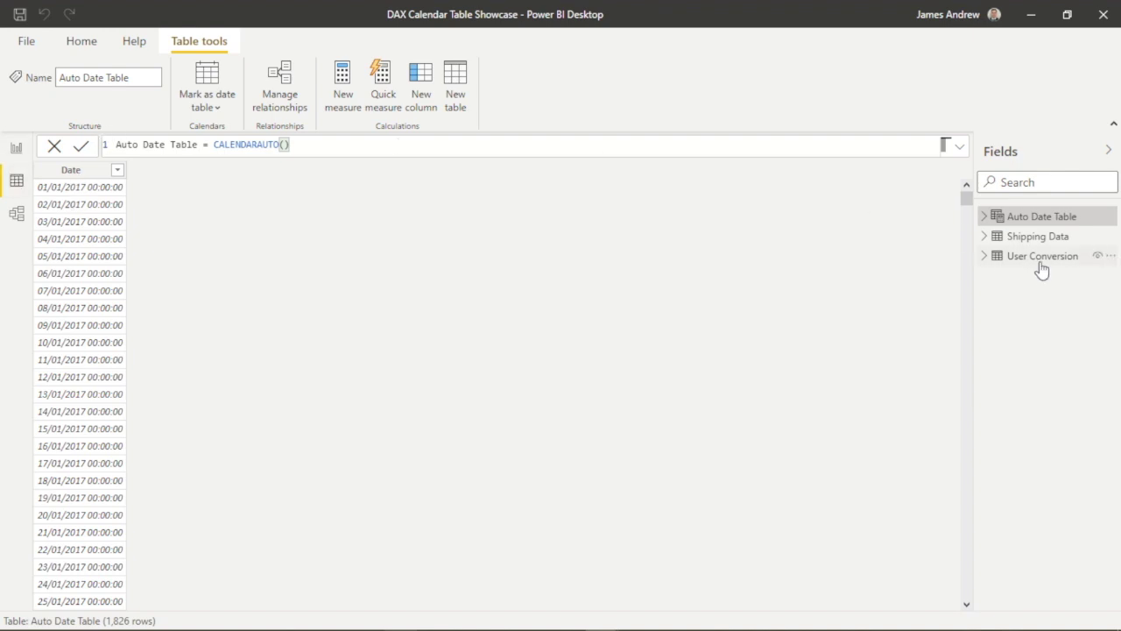
Step: Compare the Shipping Data dates with the first and last dates in Auto Date Table
click(1029, 236)
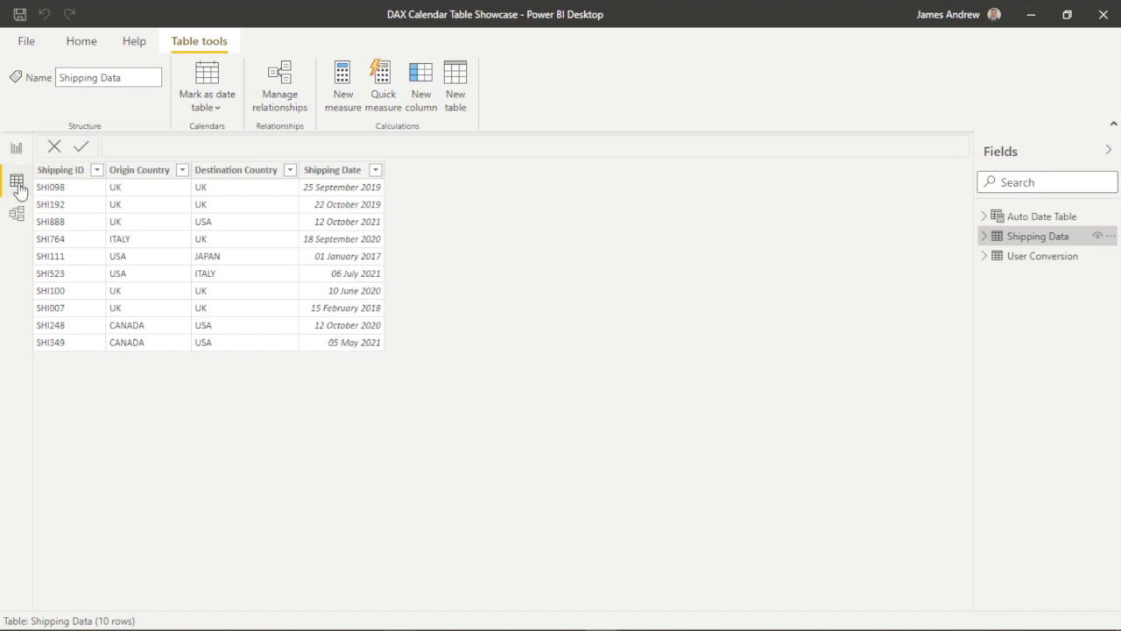
click(1038, 217)
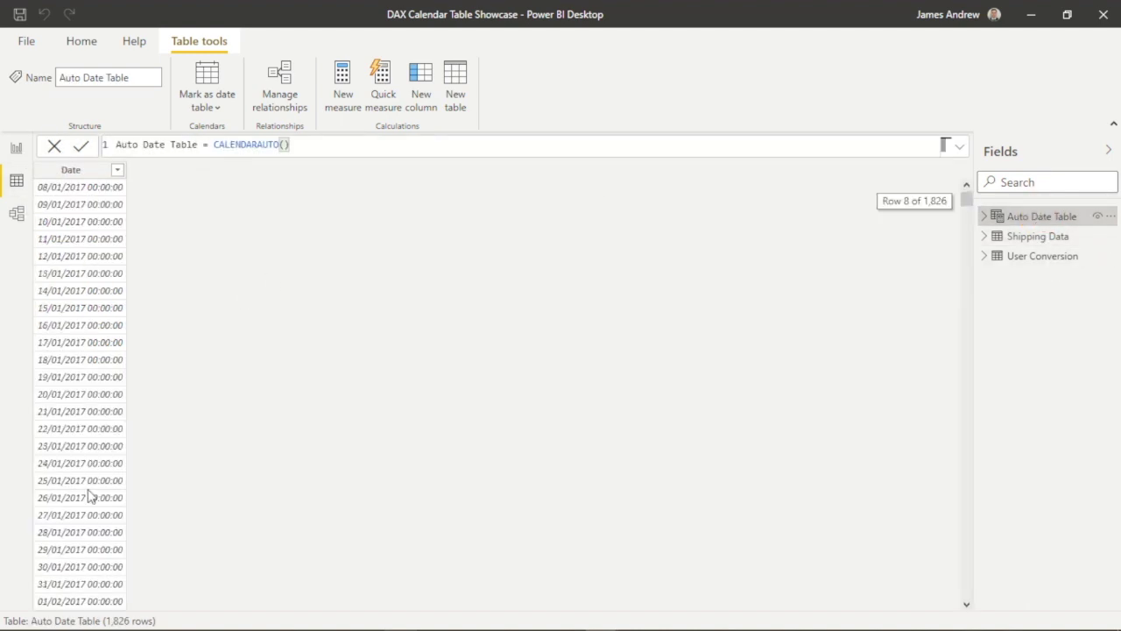
drag(966, 219, 905, 610)
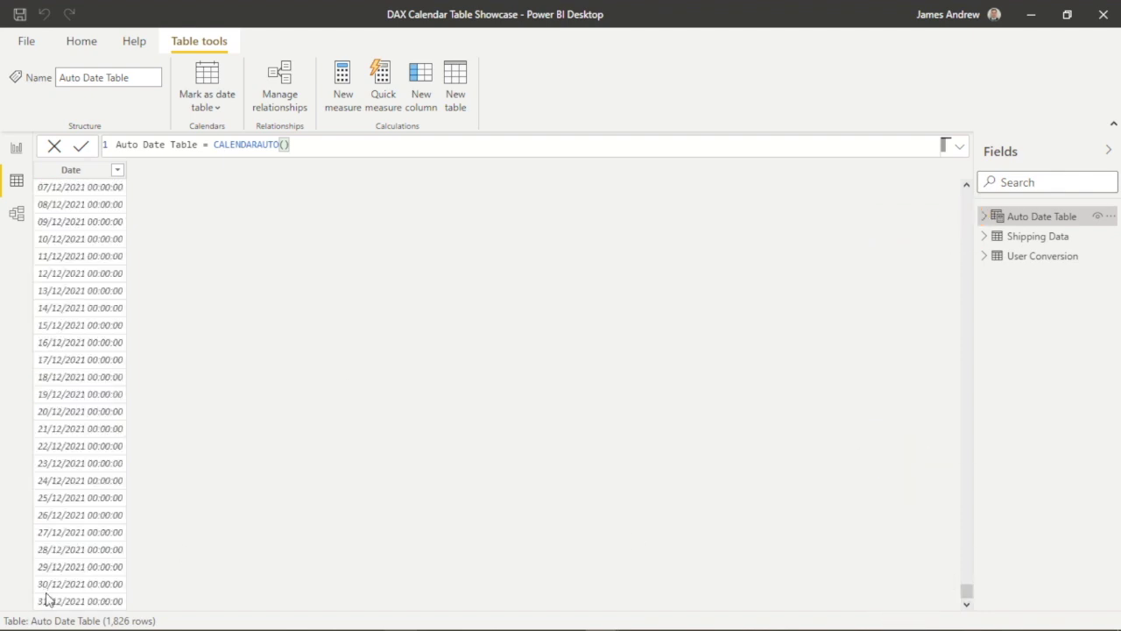
drag(966, 590, 959, 164)
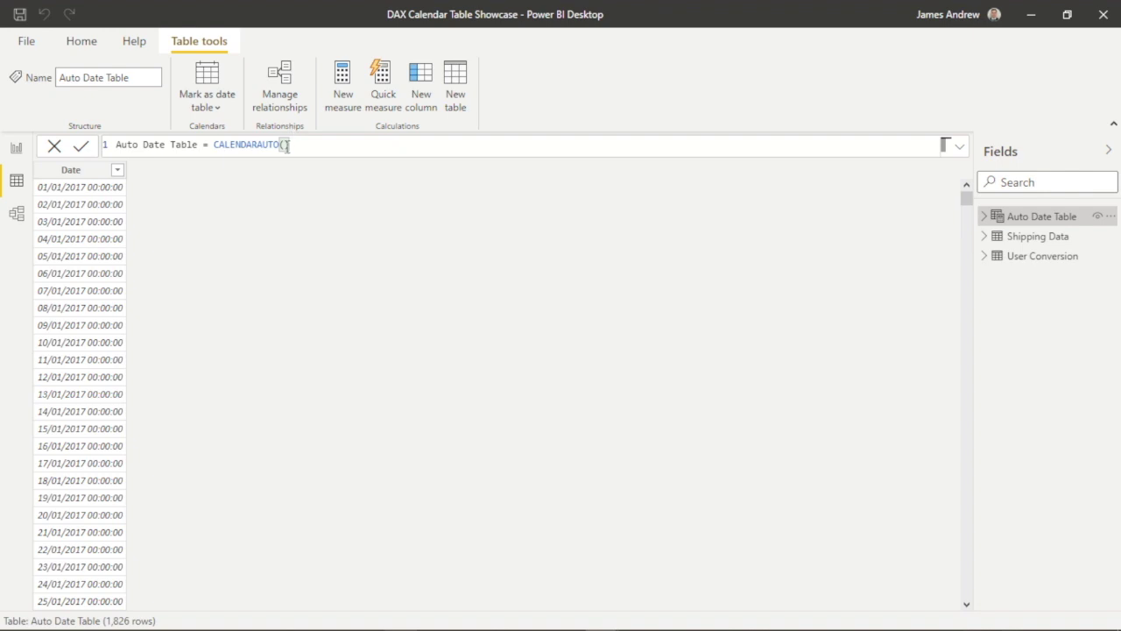
Step: Delete Auto Date Table from the model
click(1109, 216)
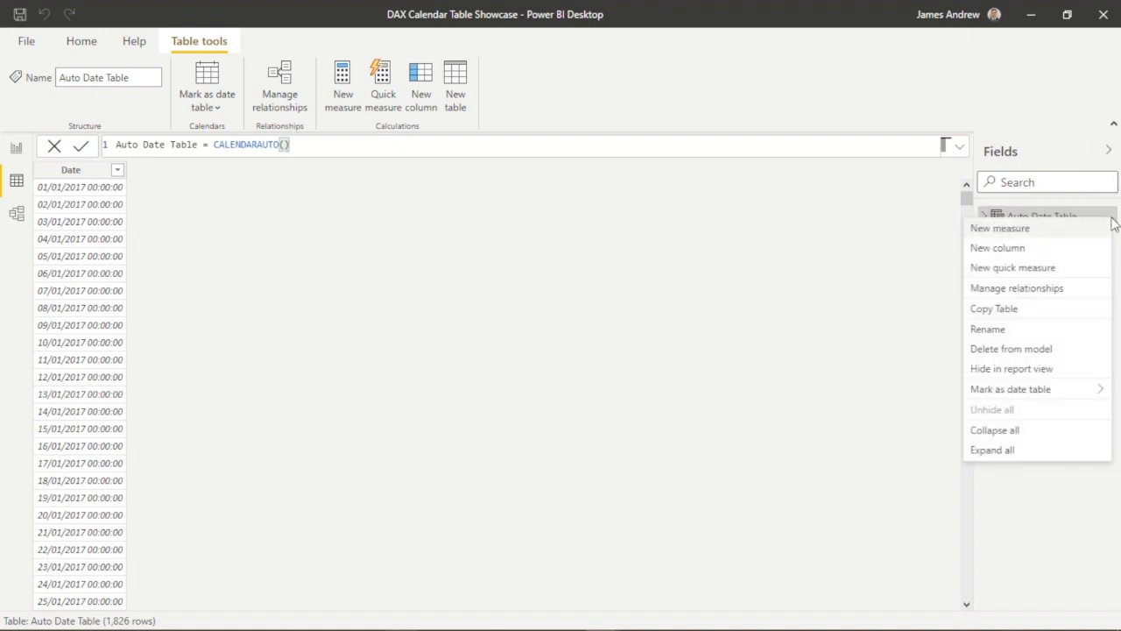
click(1001, 349)
click(566, 372)
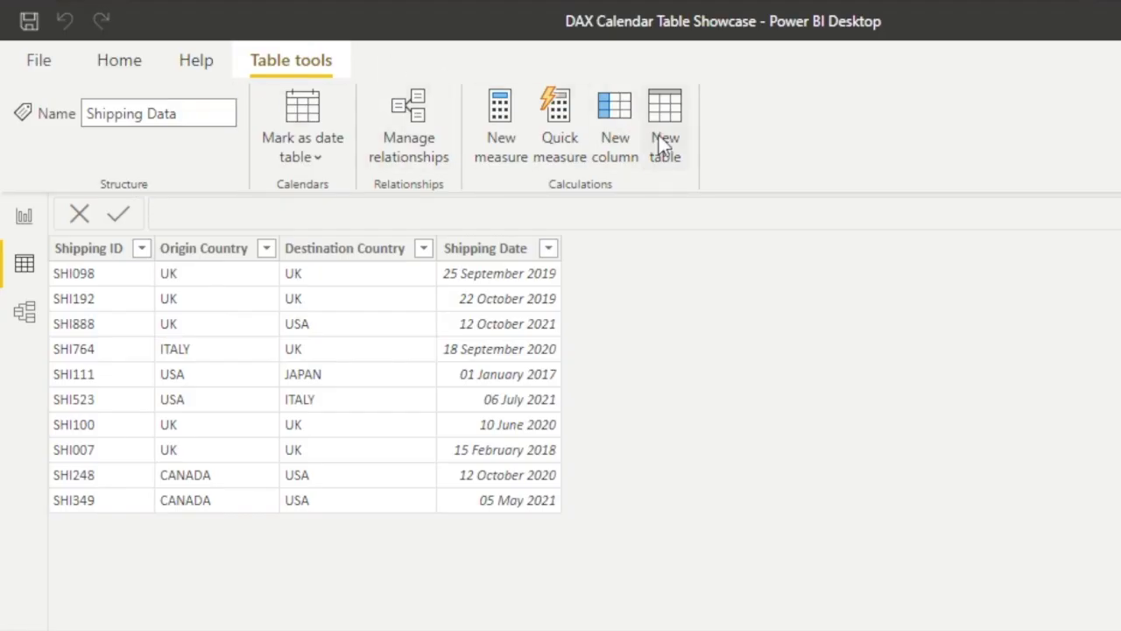
Step: Add a new calculated table and name it Date Table in its formula
click(663, 147)
click(208, 215)
key(BackSpace)
key(BackSpace)
key(BackSpace)
key(BackSpace)
key(BackSpace)
text(Date Table)
Step: Begin the Date Table formula with ADDCOLUMNS and nest a CALENDAR function inside it on a new line
click(299, 217)
text(add)
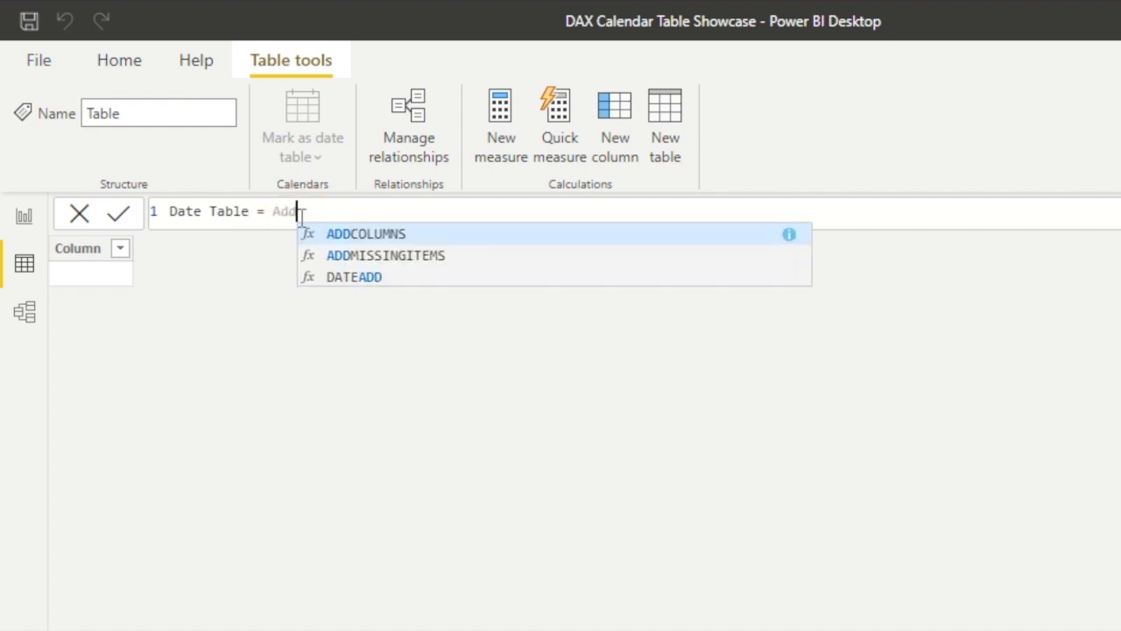
key(Tab)
key(shift+Return)
text(Calend)
key(Tab)
key(shift+Return)
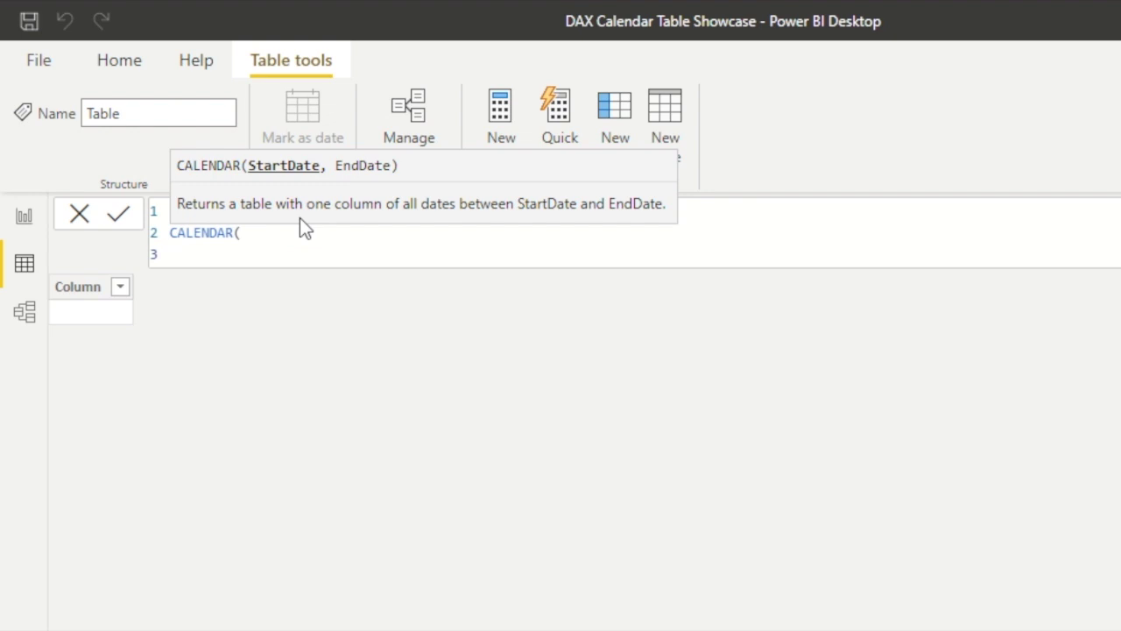
Step: Enter DATE with 2017,1,1 as the CALENDAR function's start date
text(Date)
key(Tab)
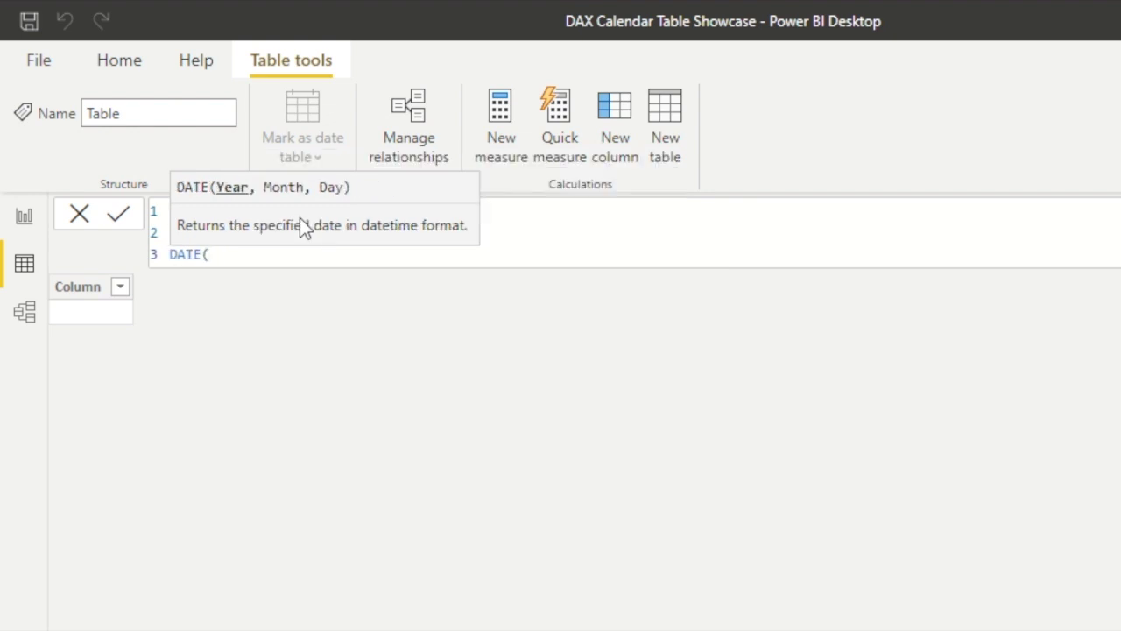
text(2017,1,1)
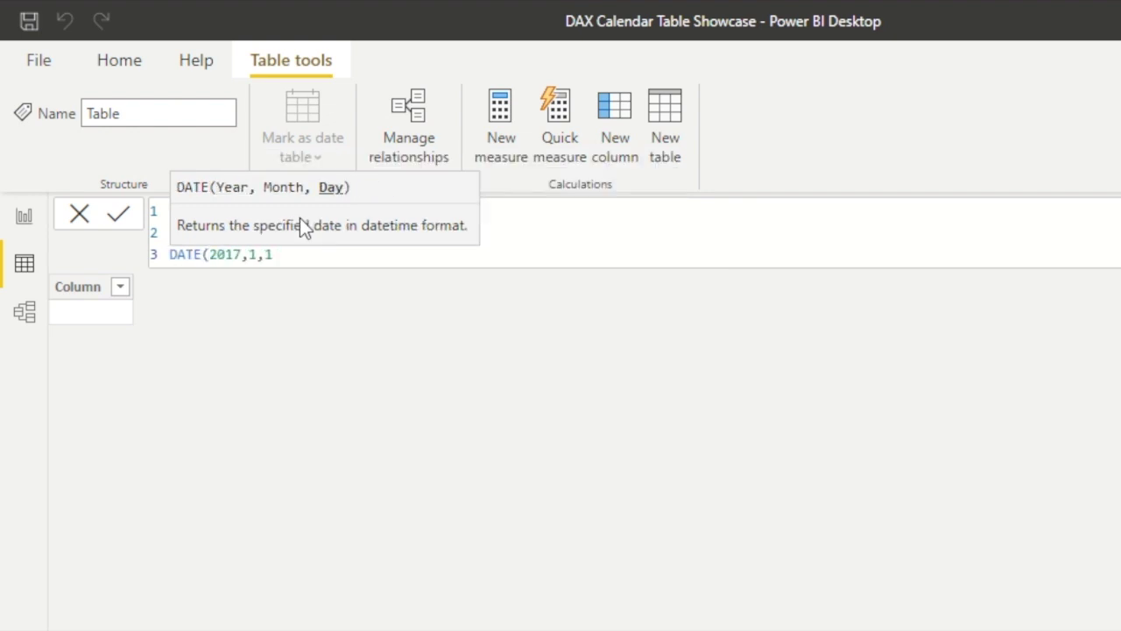
Step: Enter DATE(2025,12,31) as the CALENDAR function's end date and close the CALENDAR function
text(), Date)
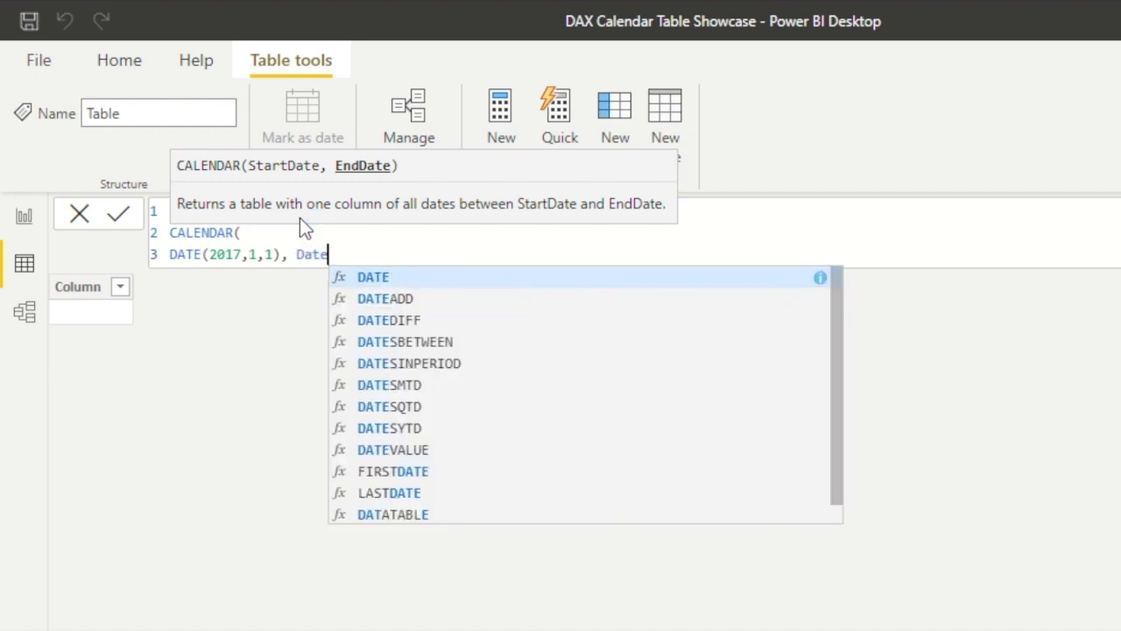
key(Tab)
text(2025)
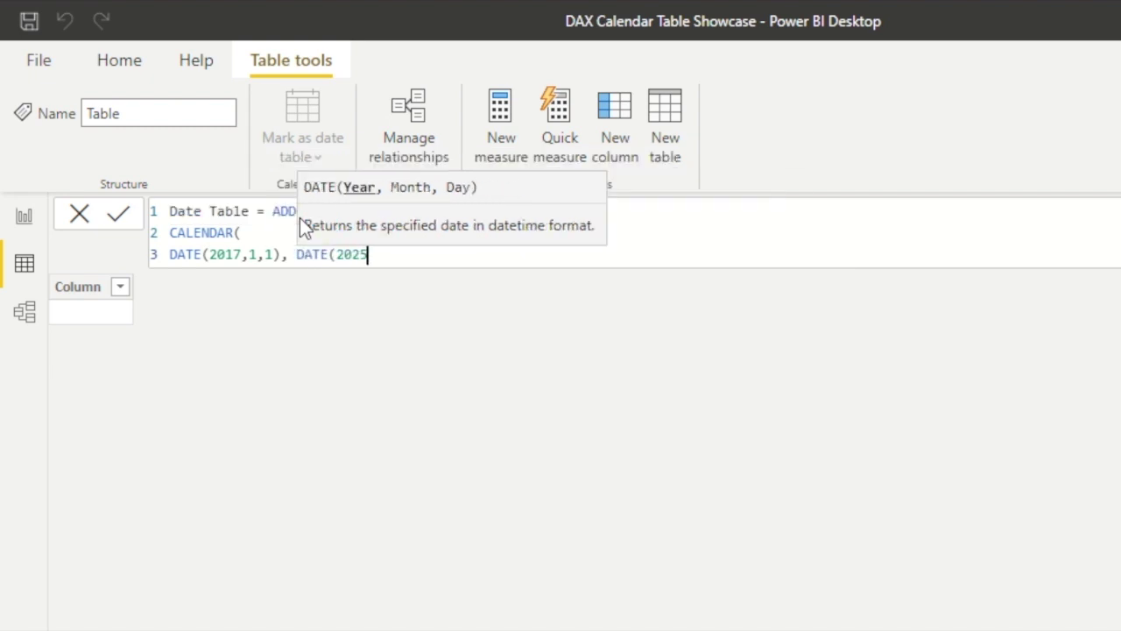
text(, 12)
key(BackSpace)
key(BackSpace)
key(BackSpace)
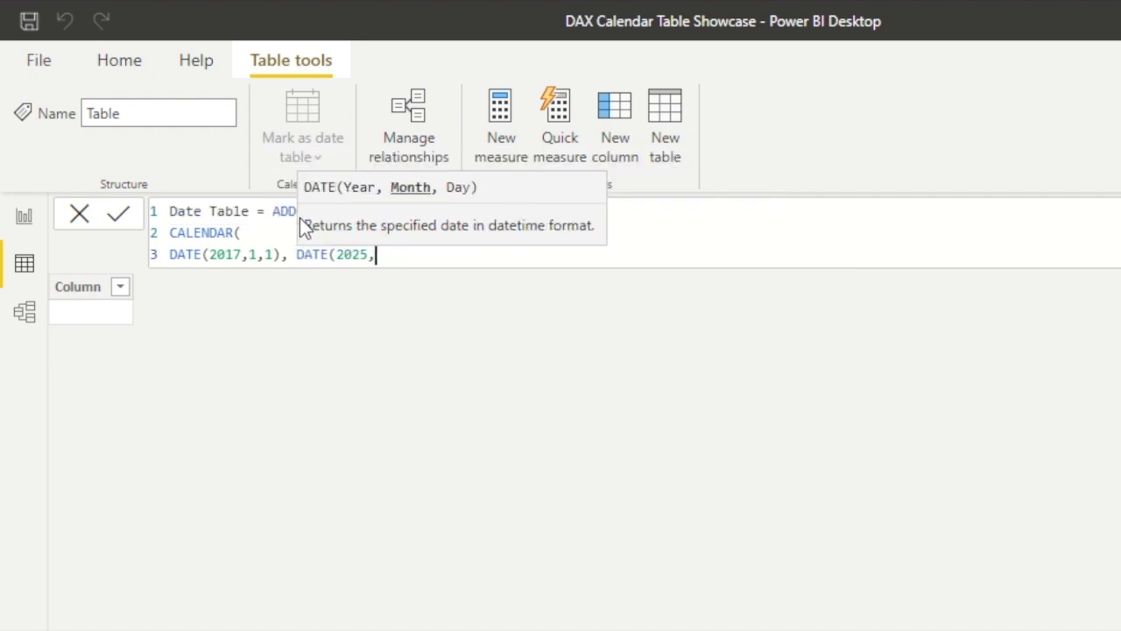
text(12,31))
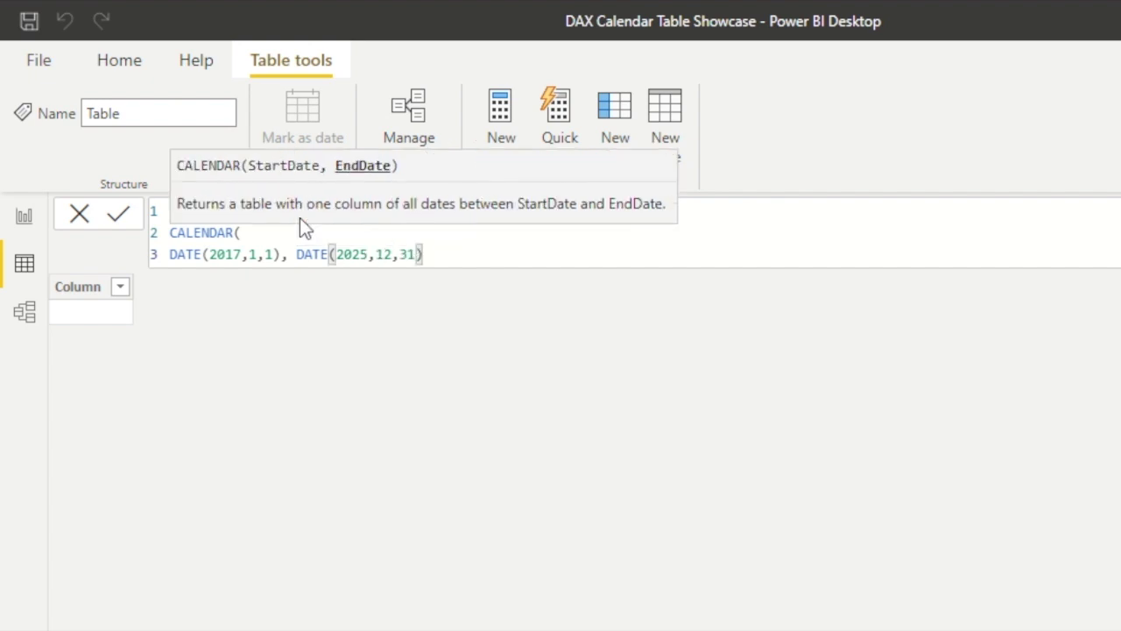
text(),)
key(Return)
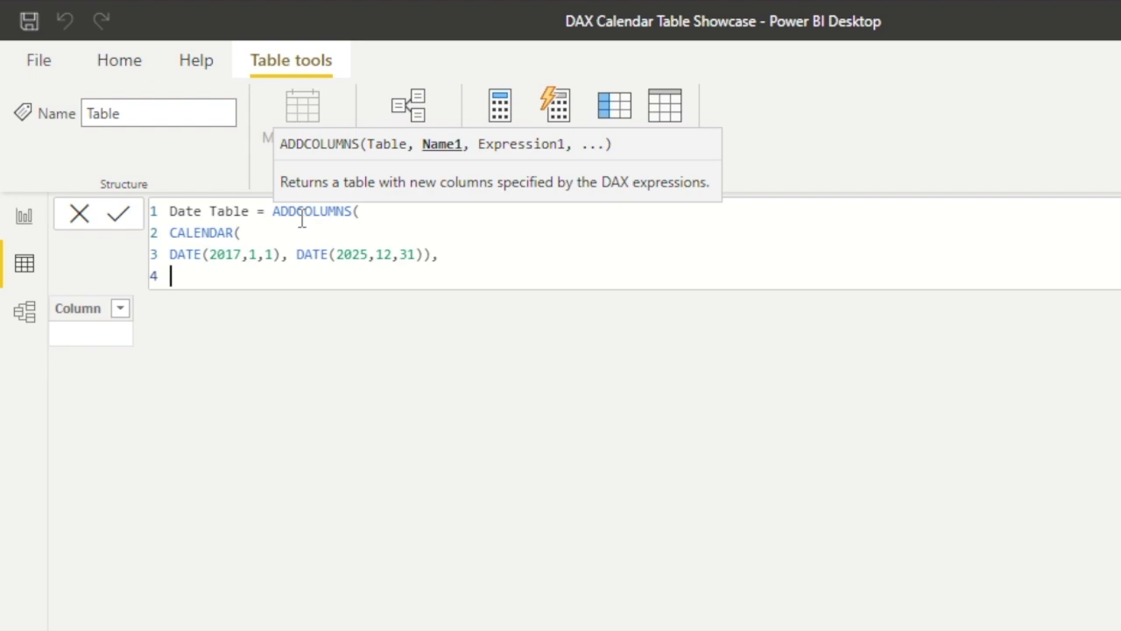
Step: Add a "Year" column to the formula, defined as YEAR([Date])
text("Year", YEAR()
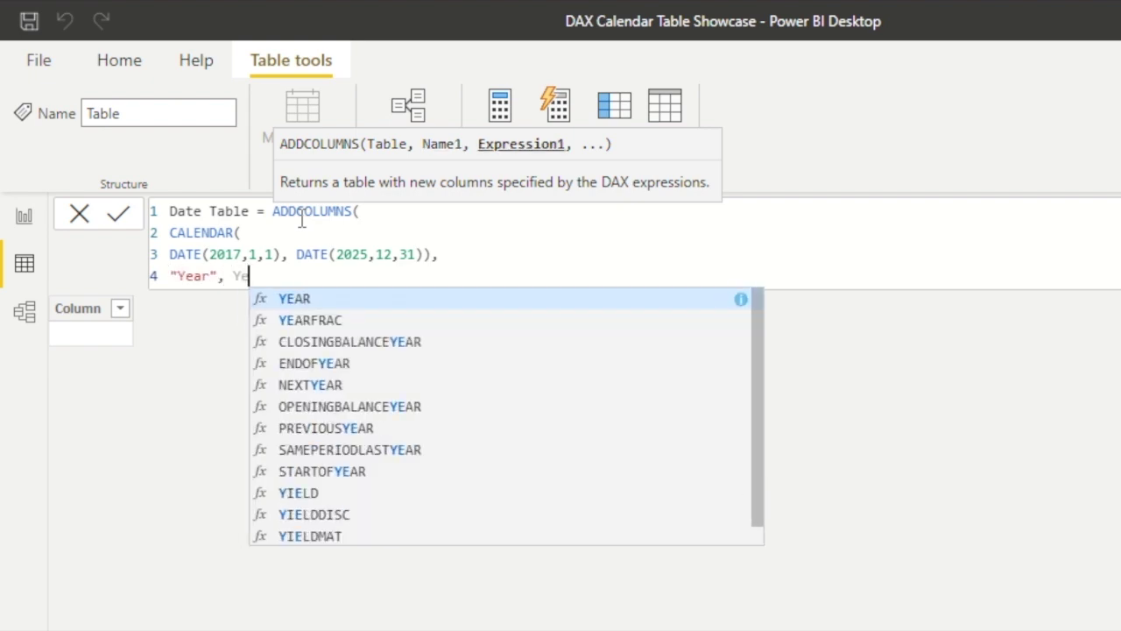
text([Date]))
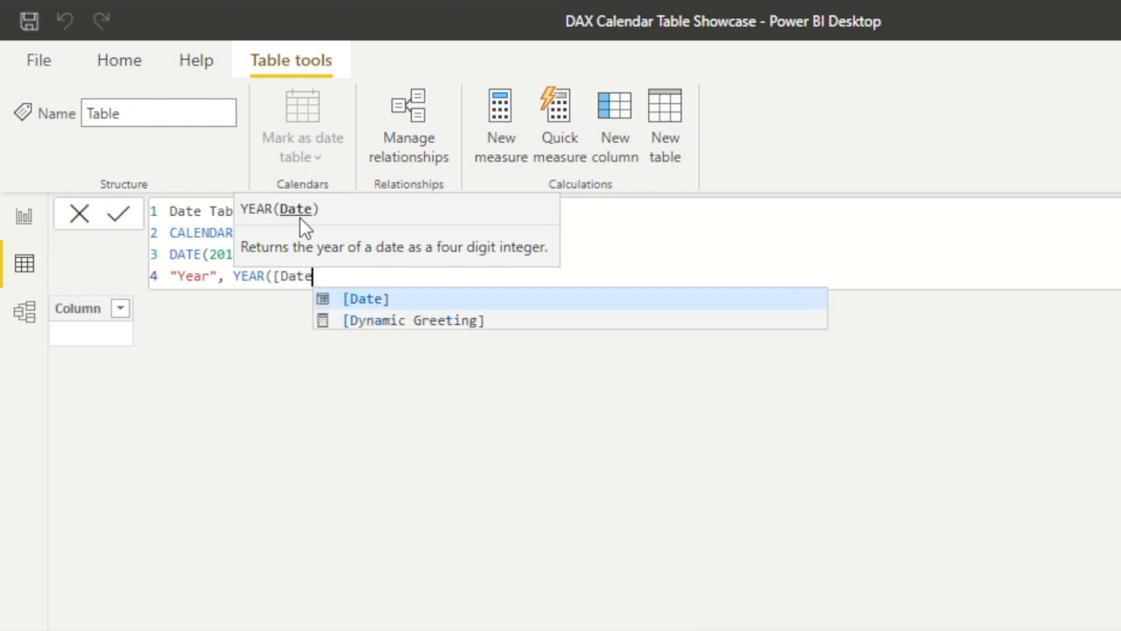
text(,)
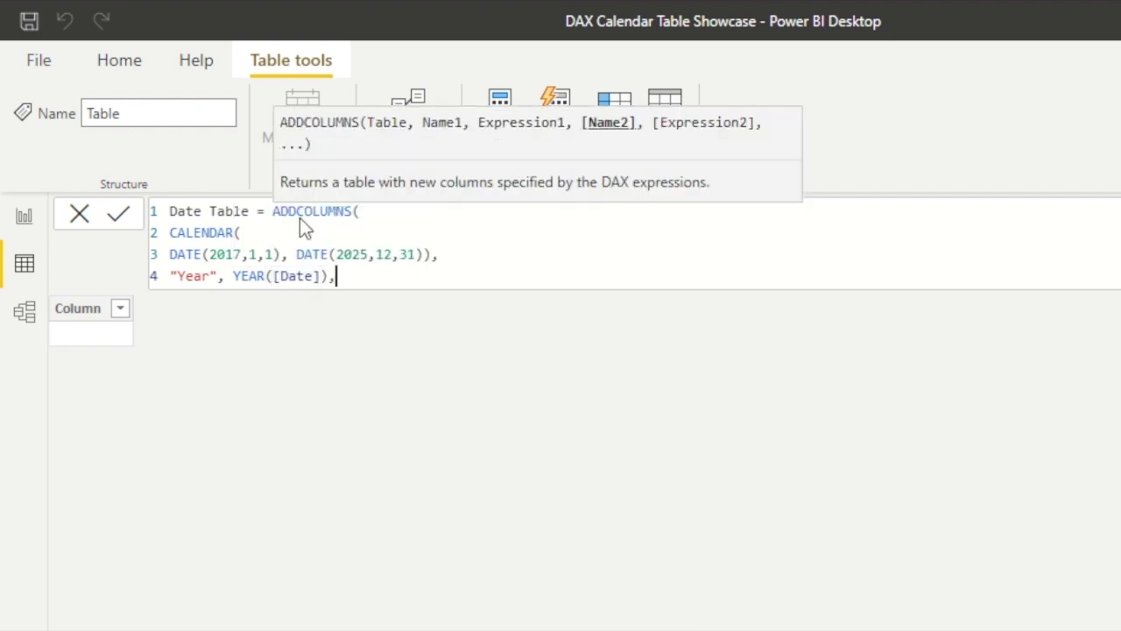
Step: Add a "Month Number" column on a new line, defined as FORMAT([Date], "mm")
key(shift+Return)
text("Month)
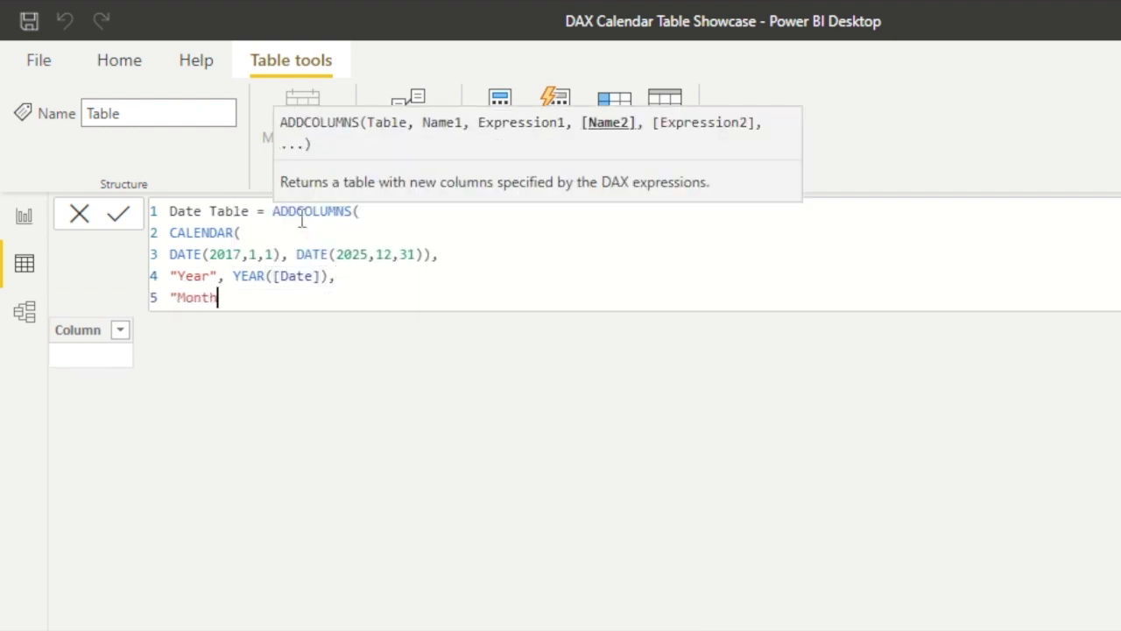
text( Number", FORMAT()
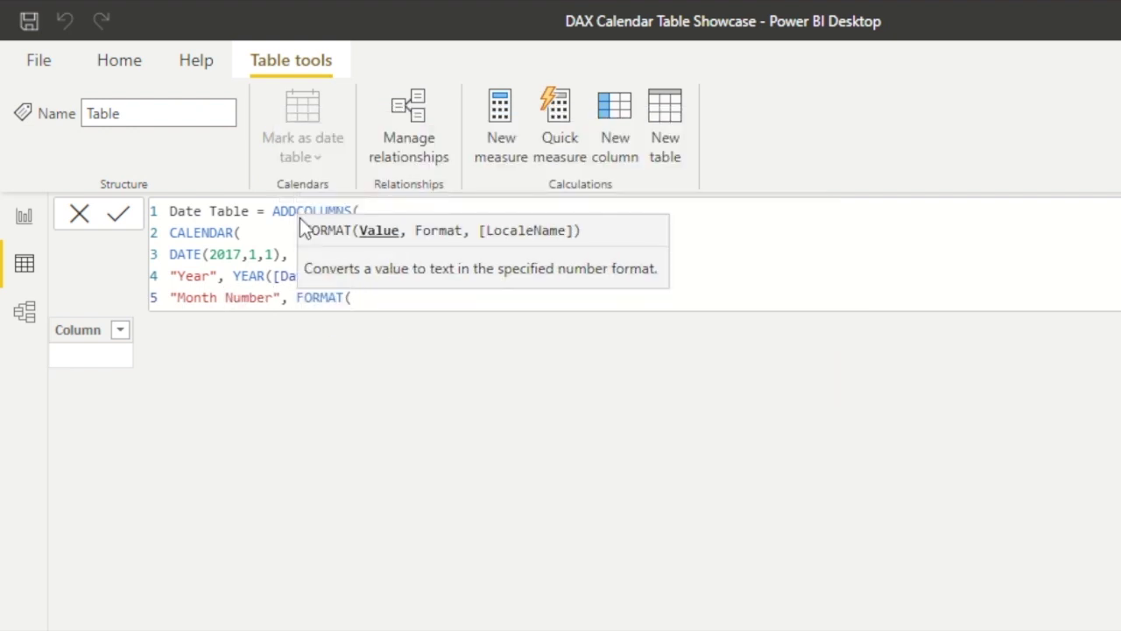
text([Date], "mm)
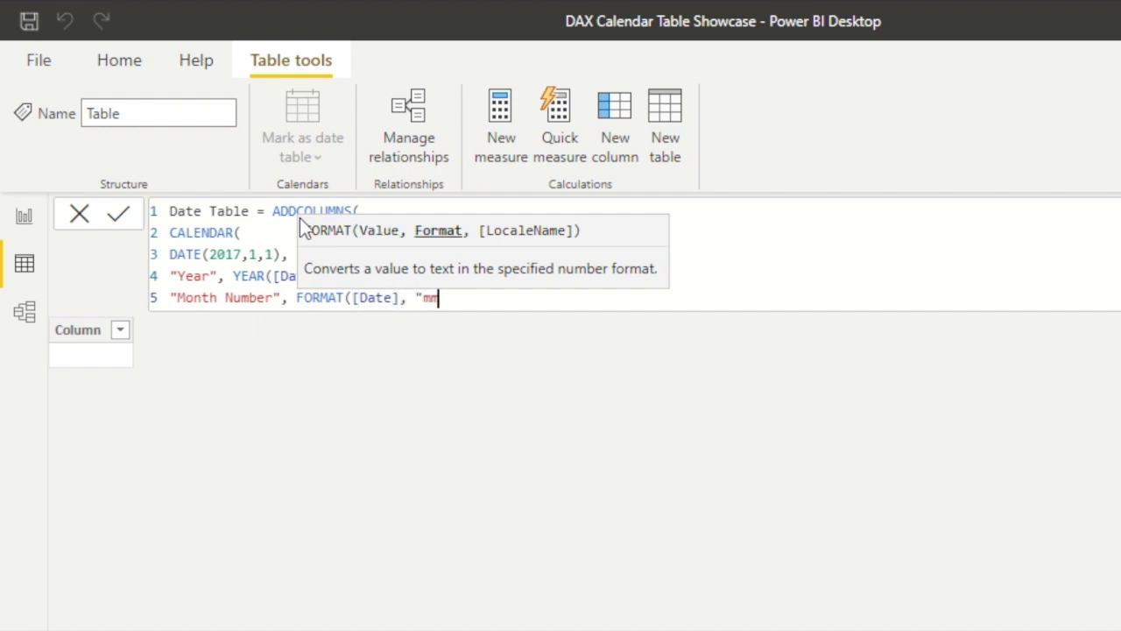
text("),)
Step: Add a "Month Name Shortened" column on a new line, defined as FORMAT([Date], "mmm")
key(shift+Return)
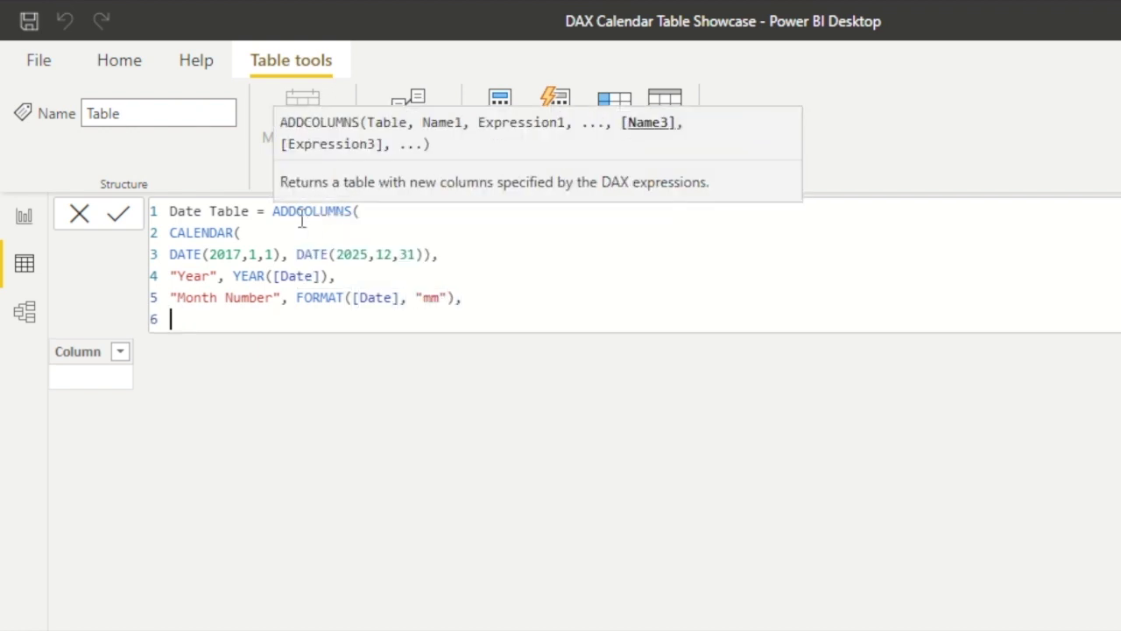
text("Month Name S)
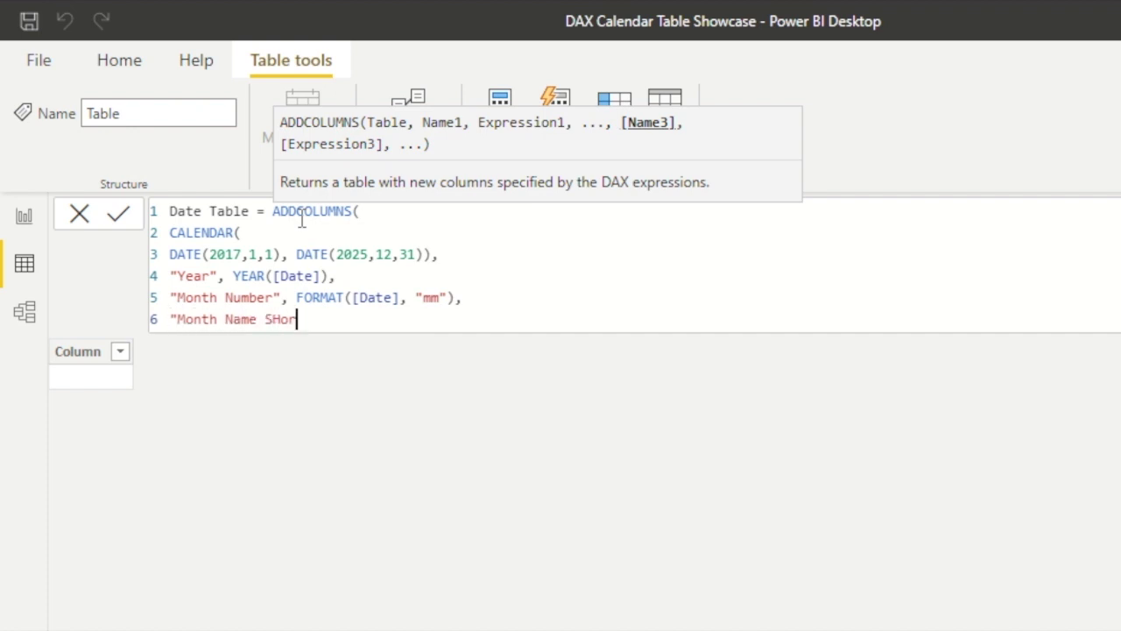
text(hortened", Format)
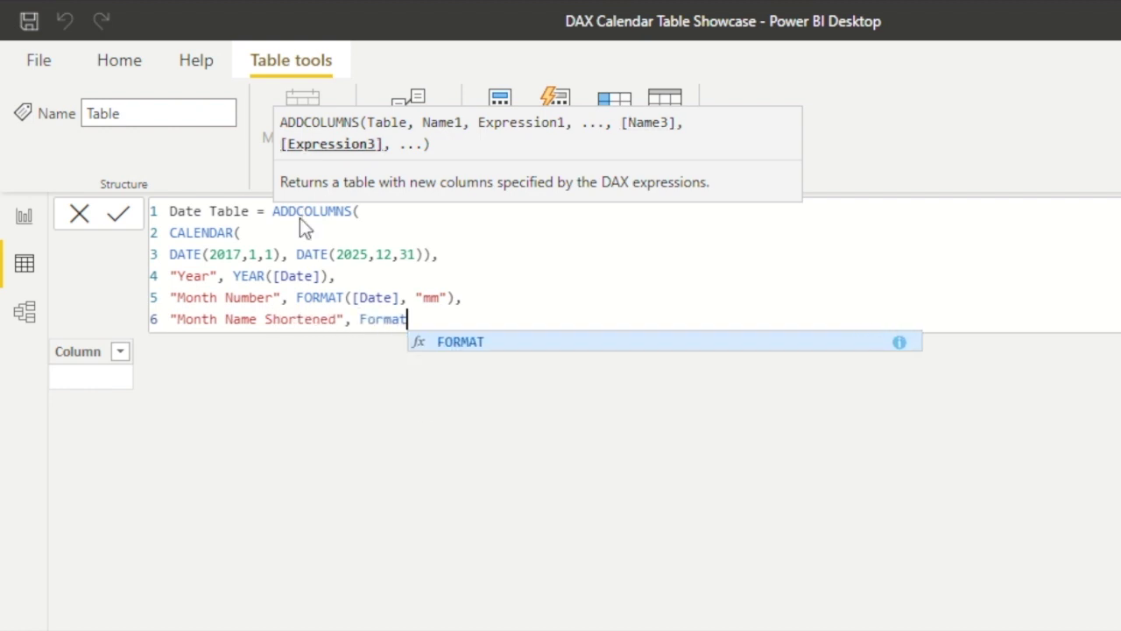
text(([date)
key(Tab)
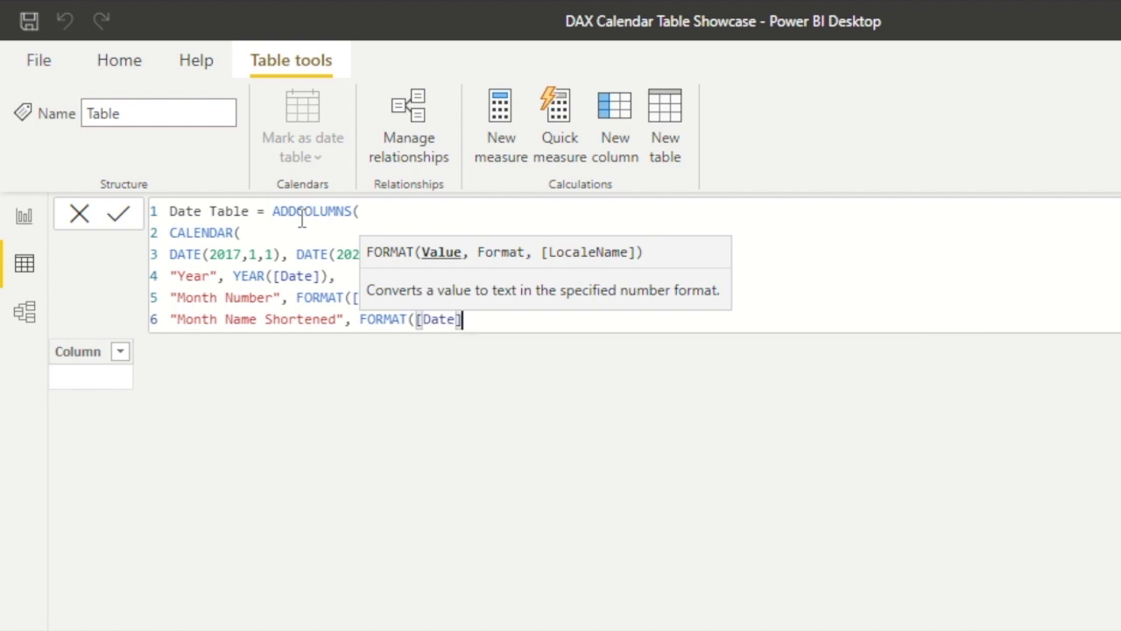
text(, "mmm"))
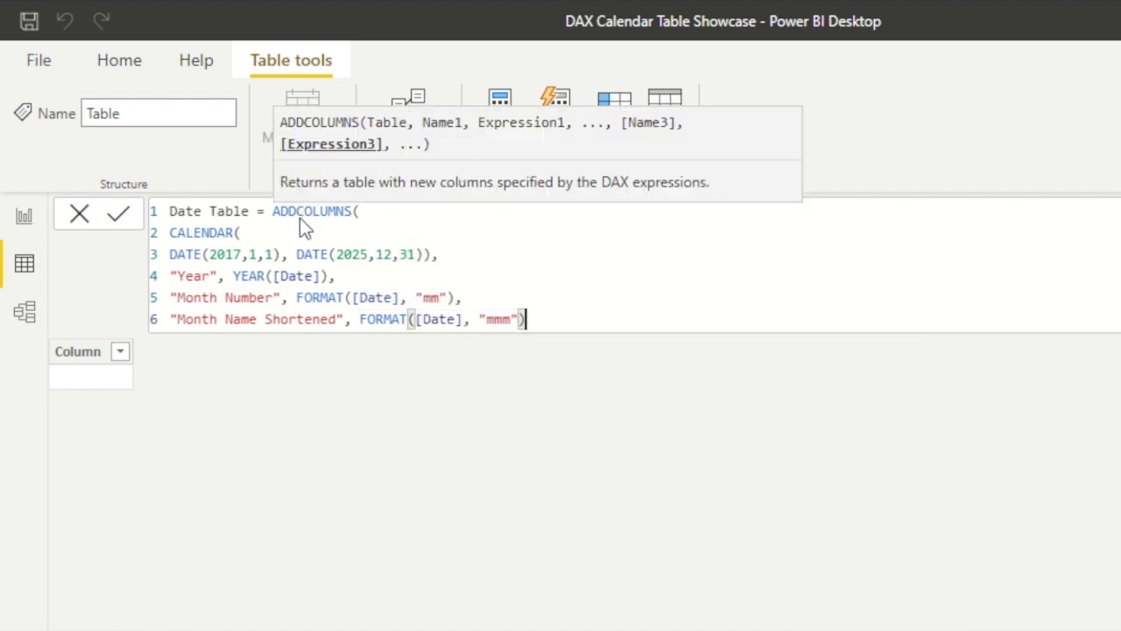
text(,)
Step: Add the comment line "//adding the extra 'm' to our month format gives us the full month spelling, rather than a 3 letter abbreviation"
key(Return)
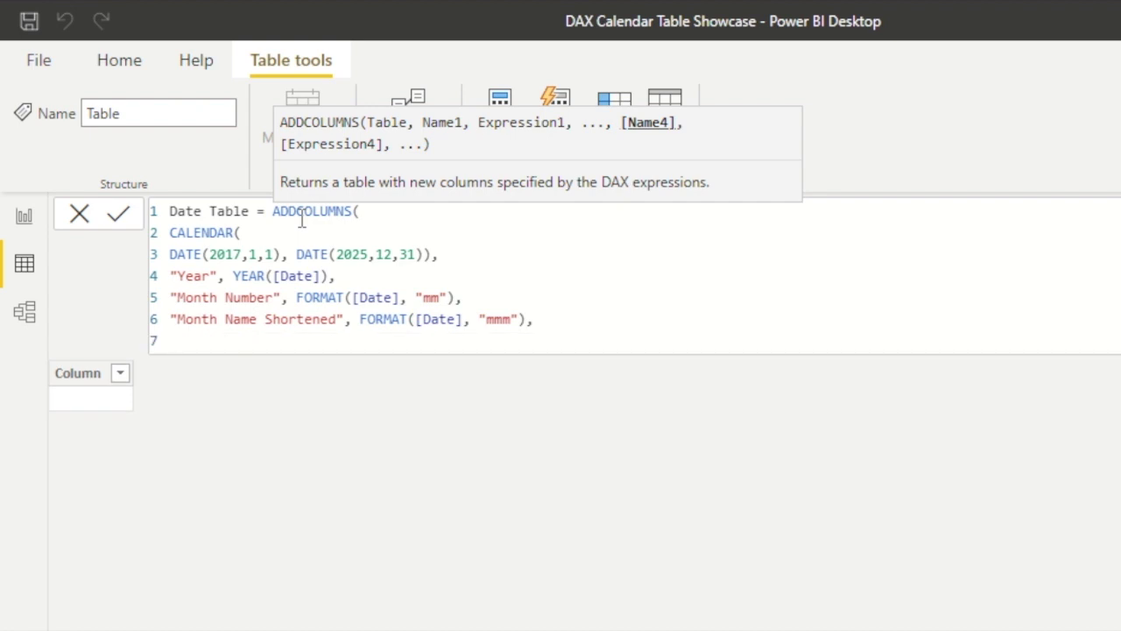
text(//)
text(dding t)
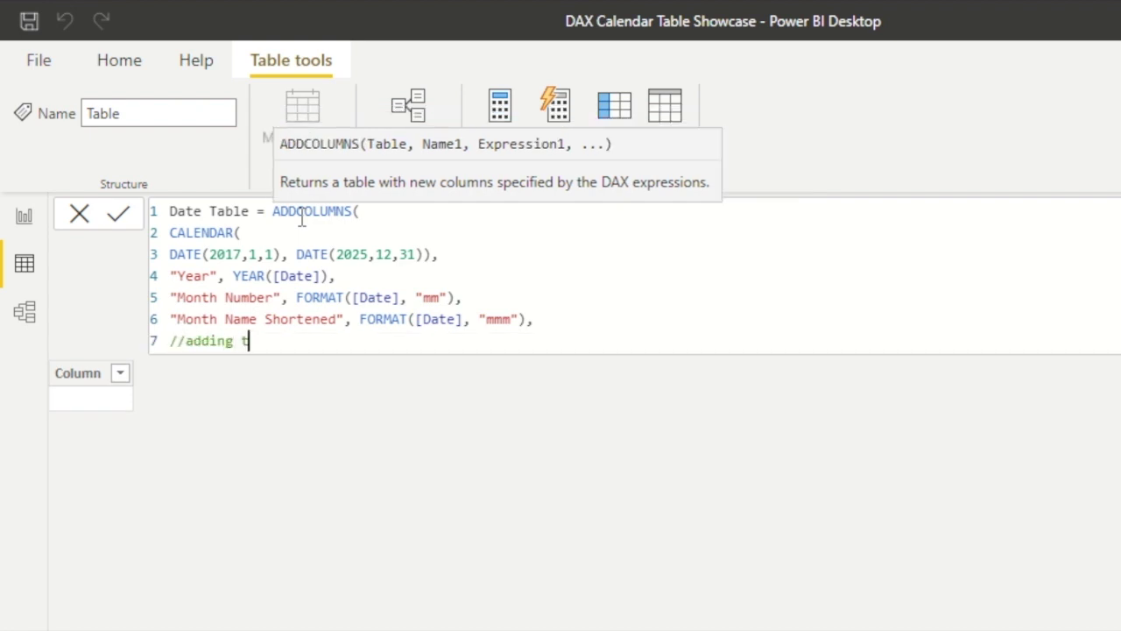
text(he extra 'm' to our month format give)
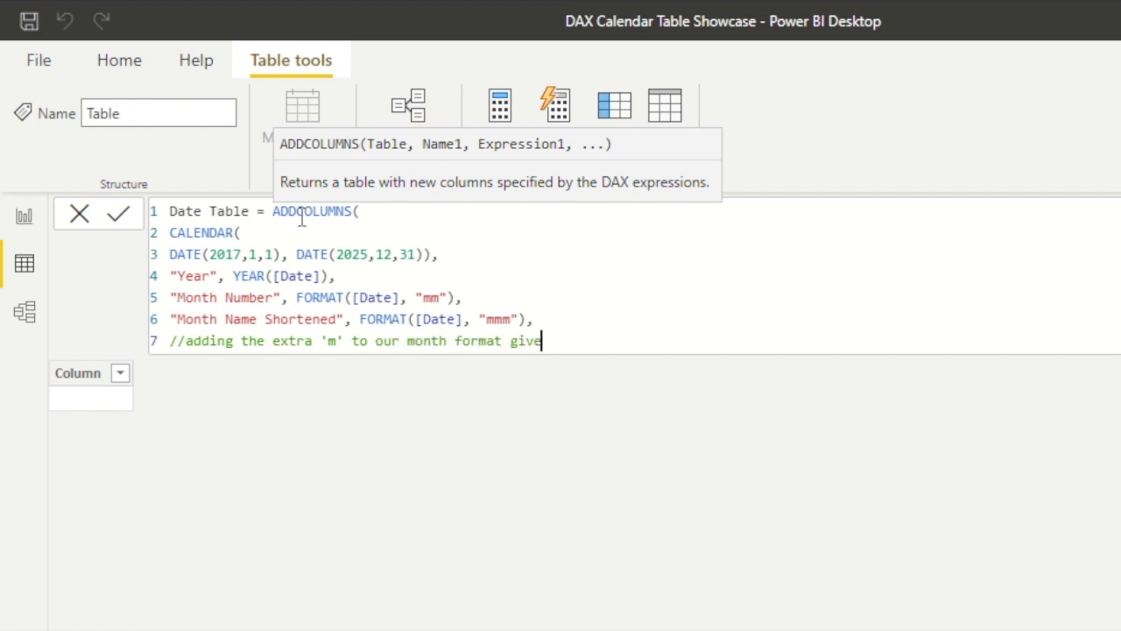
text(s us the full month spelling rathe)
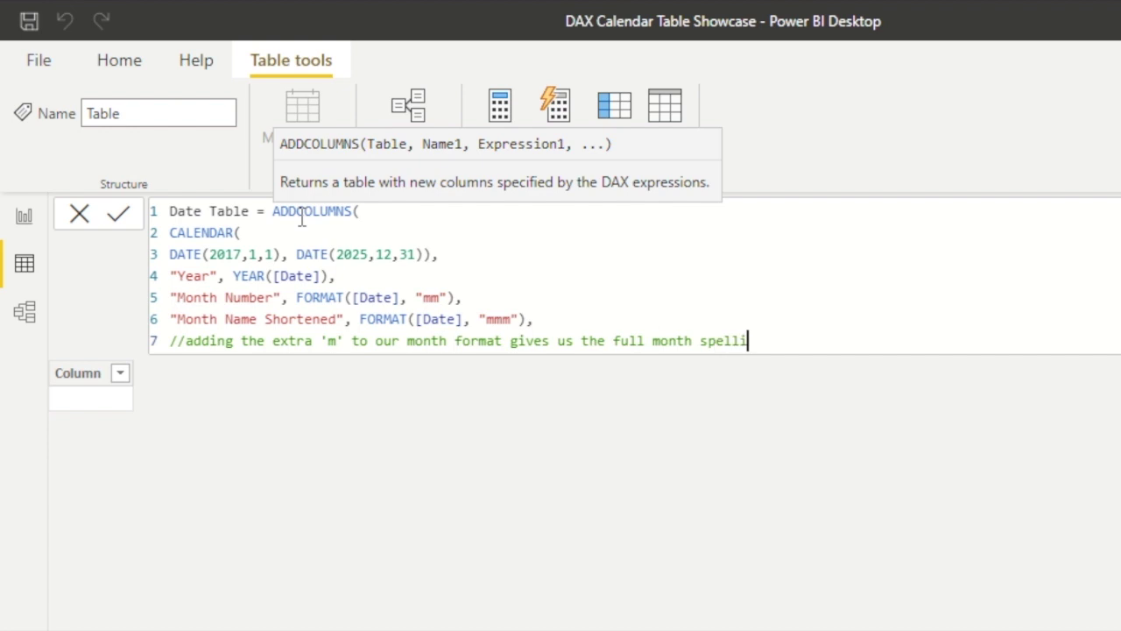
key(BackSpace)
key(BackSpace)
key(BackSpace)
key(BackSpace)
key(BackSpace)
key(BackSpace)
text(, rather than a 3 letter abbreviation)
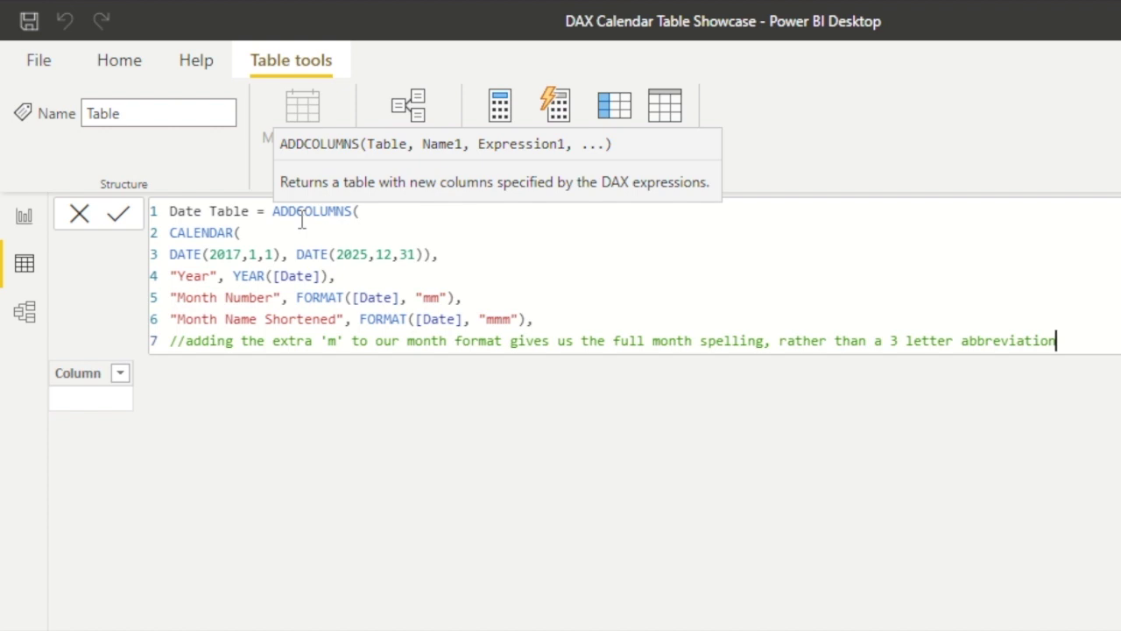
Step: Add a "Full Month Name" column on a new line below the comment, defined as FORMAT([Date], "mmmm")
key(shift+Return)
text("Month Name)
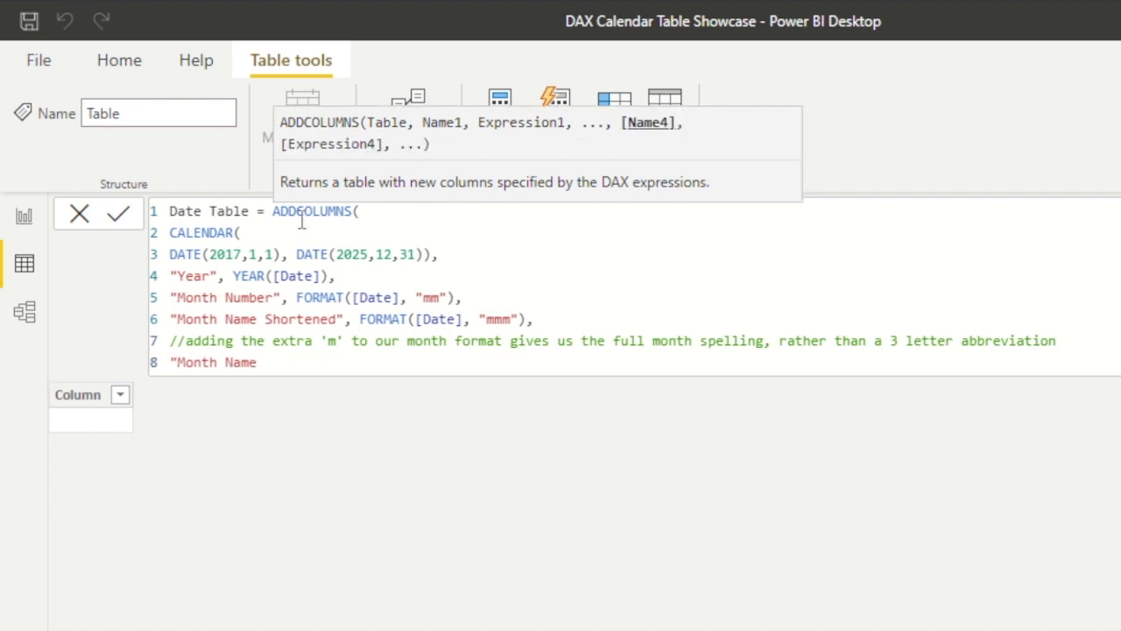
text( Full")
key(BackSpace)
key(BackSpace)
key(BackSpace)
key(BackSpace)
key(BackSpace)
key(BackSpace)
key(BackSpace)
key(BackSpace)
key(BackSpace)
key(BackSpace)
key(BackSpace)
key(BackSpace)
key(BackSpace)
key(BackSpace)
key(BackSpace)
key(BackSpace)
text(Full Month Name", Format)
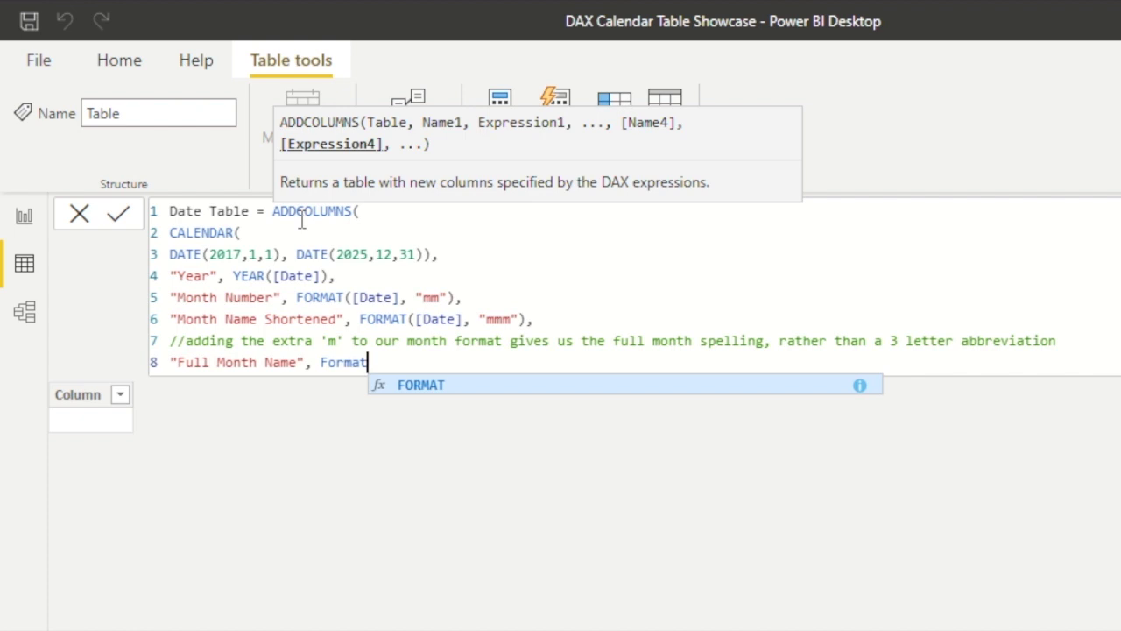
key(Tab)
text([D)
key(Tab)
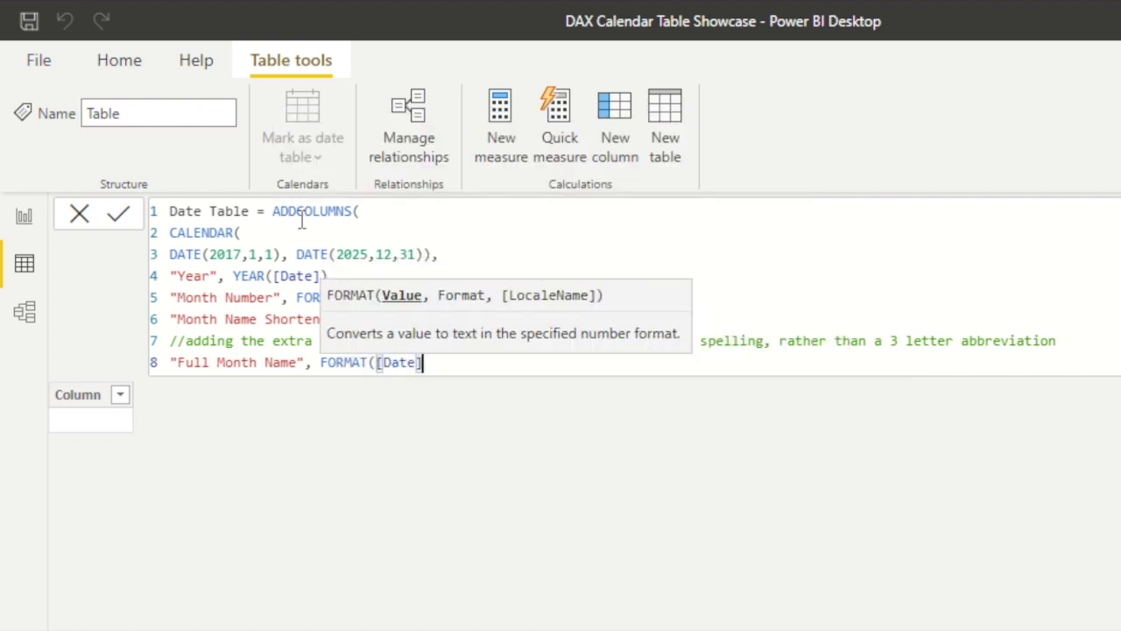
text(, "mmmm"),)
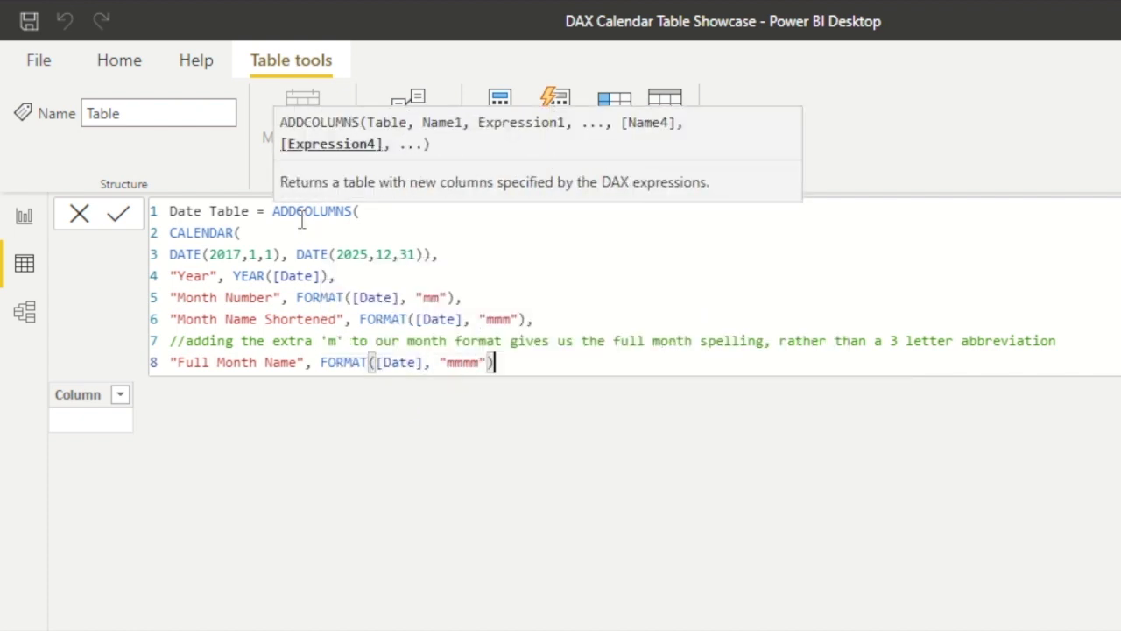
Step: Add a "Quarter" column on a new line, defined as "Q" & FORMAT([Date], "Q")
key(Return)
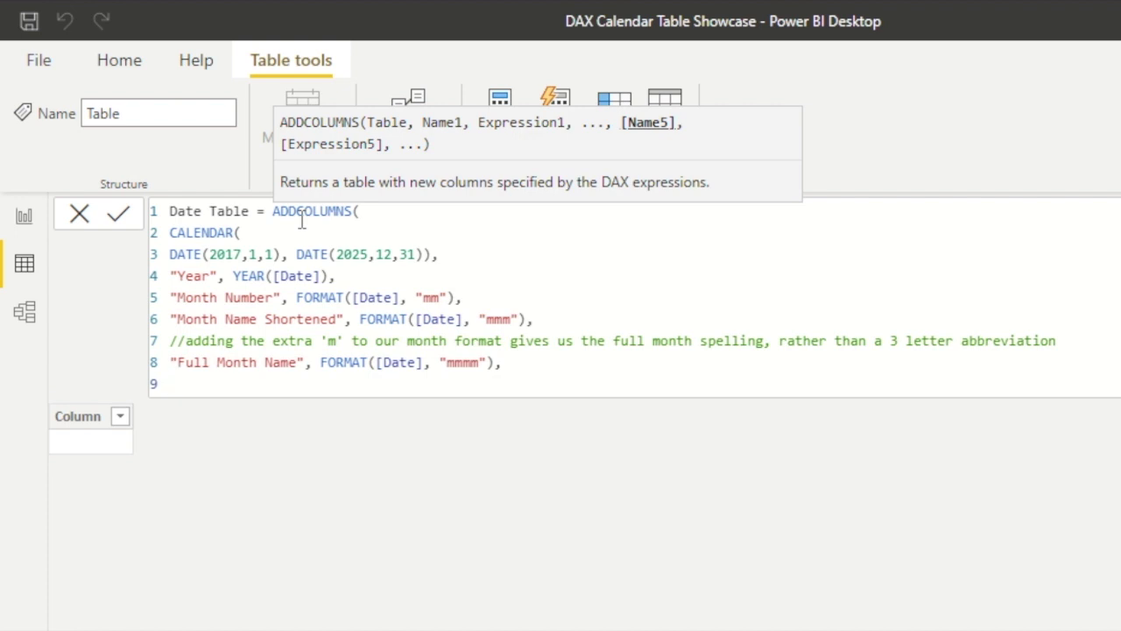
text("Quarter", "Q)
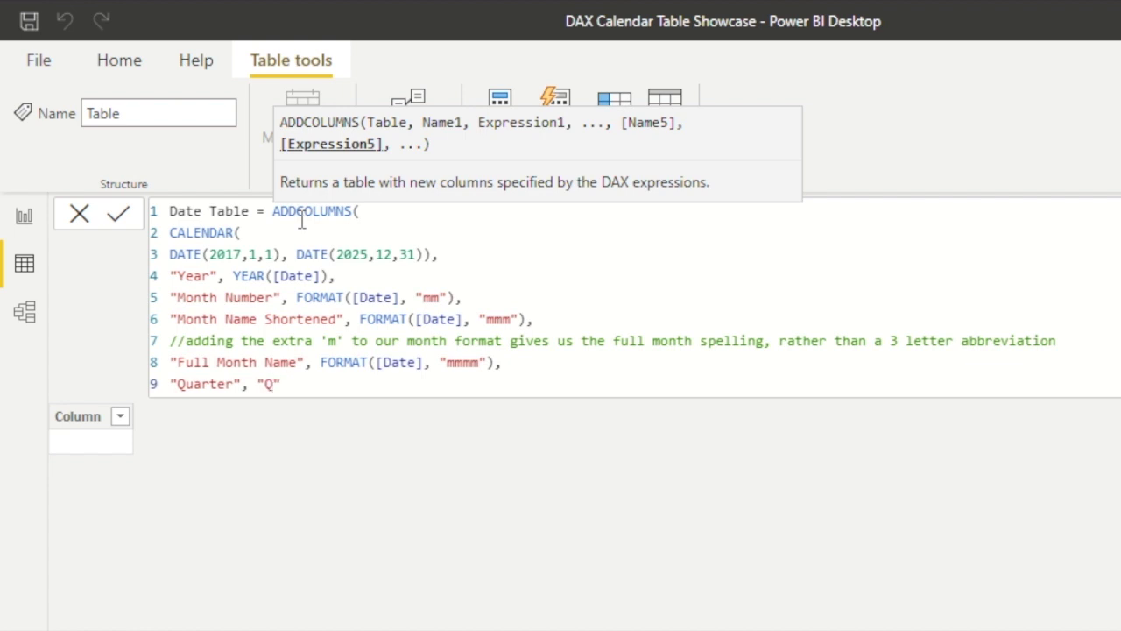
text(Format)
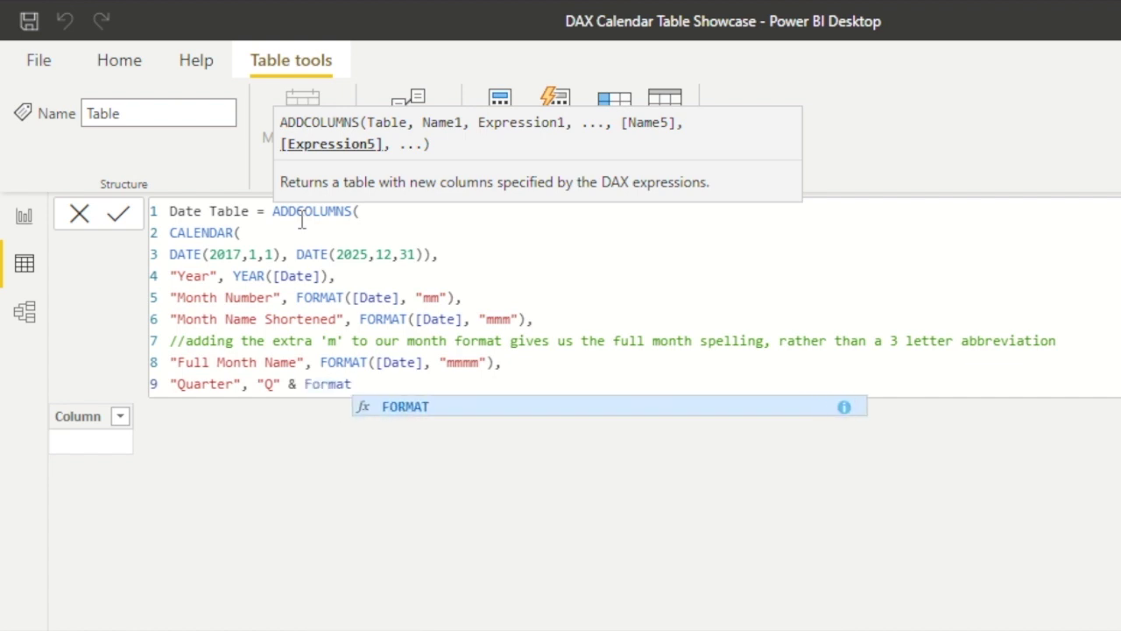
key(Tab)
text([Date])
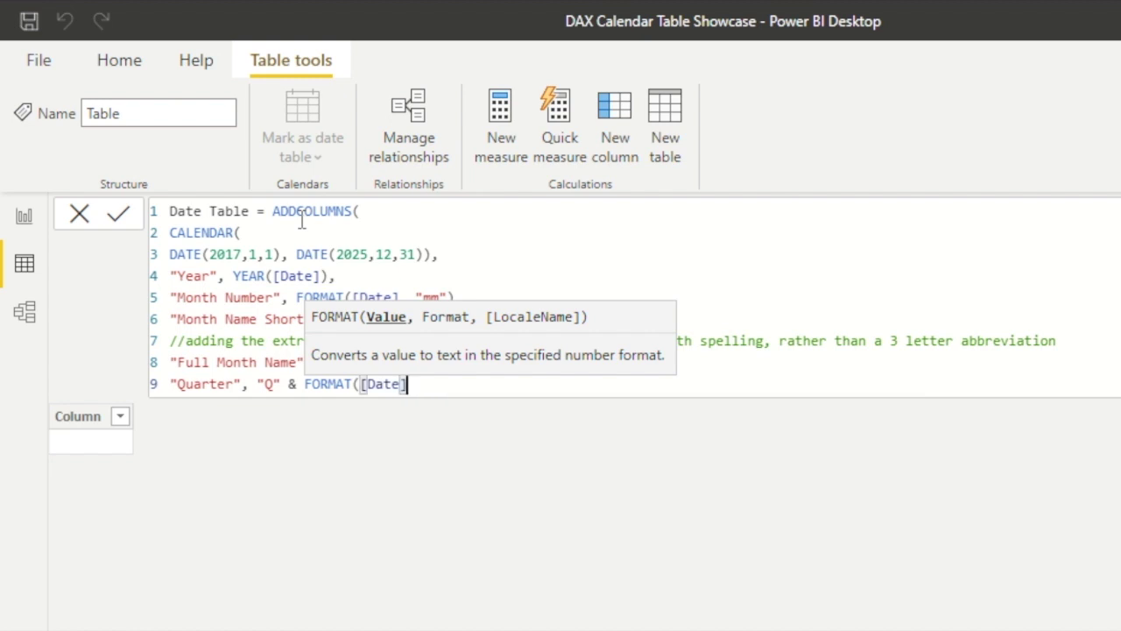
text(, "Q)
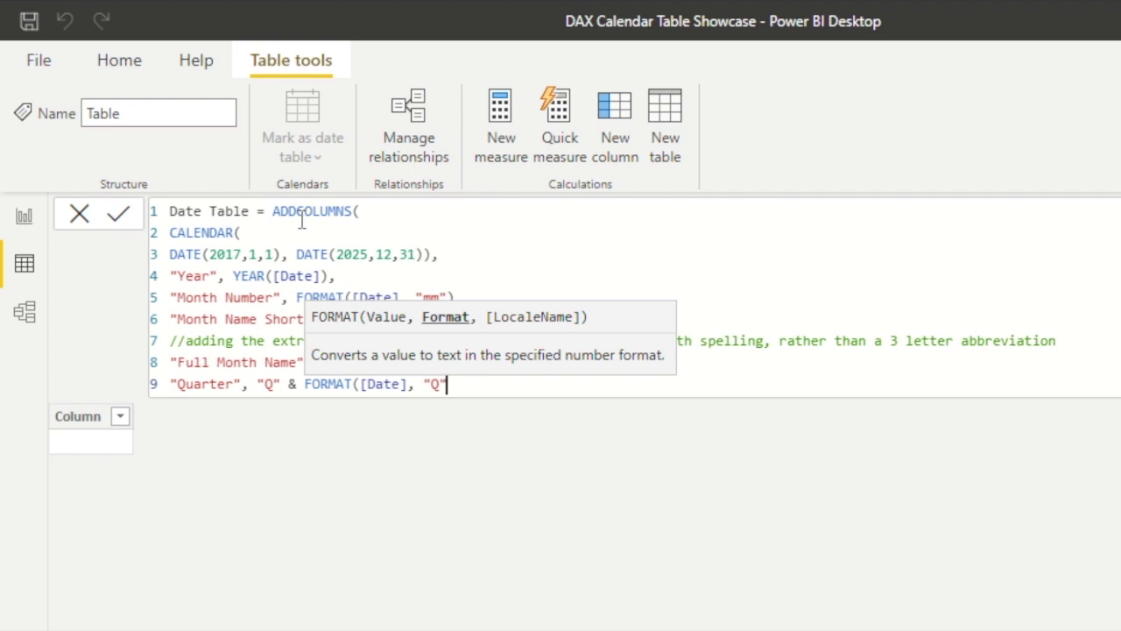
text("))
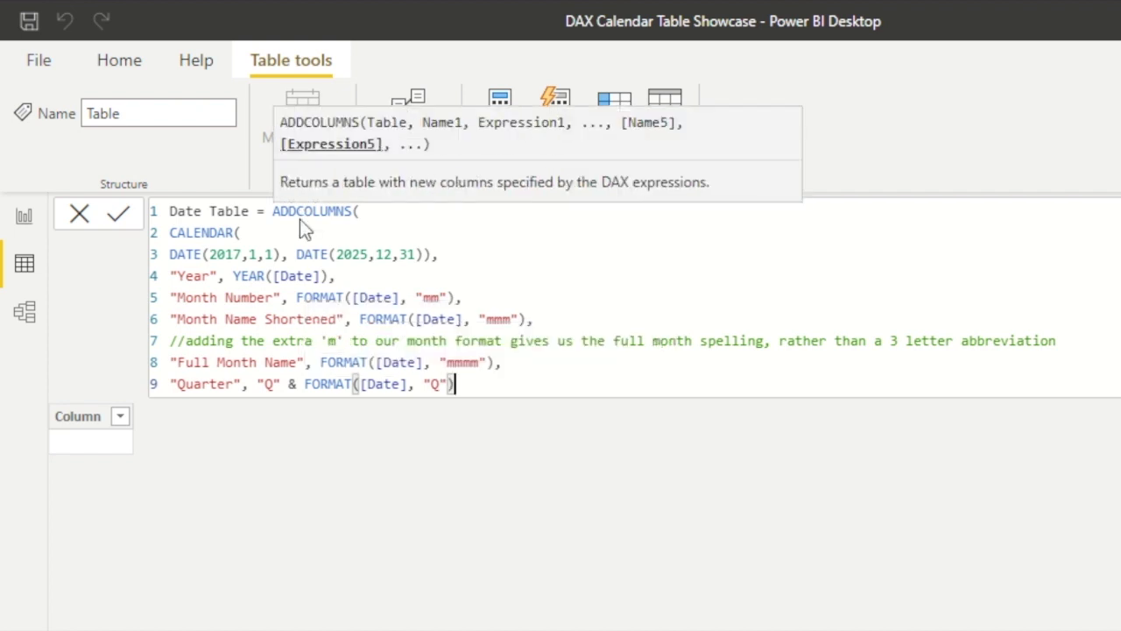
text(,)
Step: Add a "Day of Week" column on a new line after the Quarter column, defined as FORMAT([Date], "dddd")
key(Return)
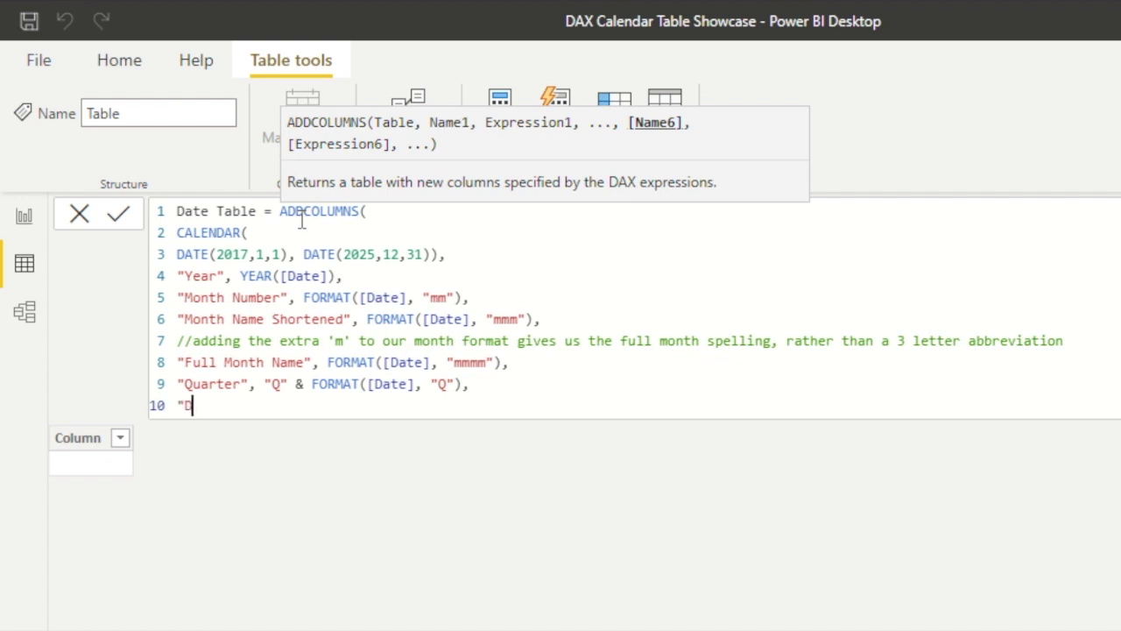
text("Day of Week")
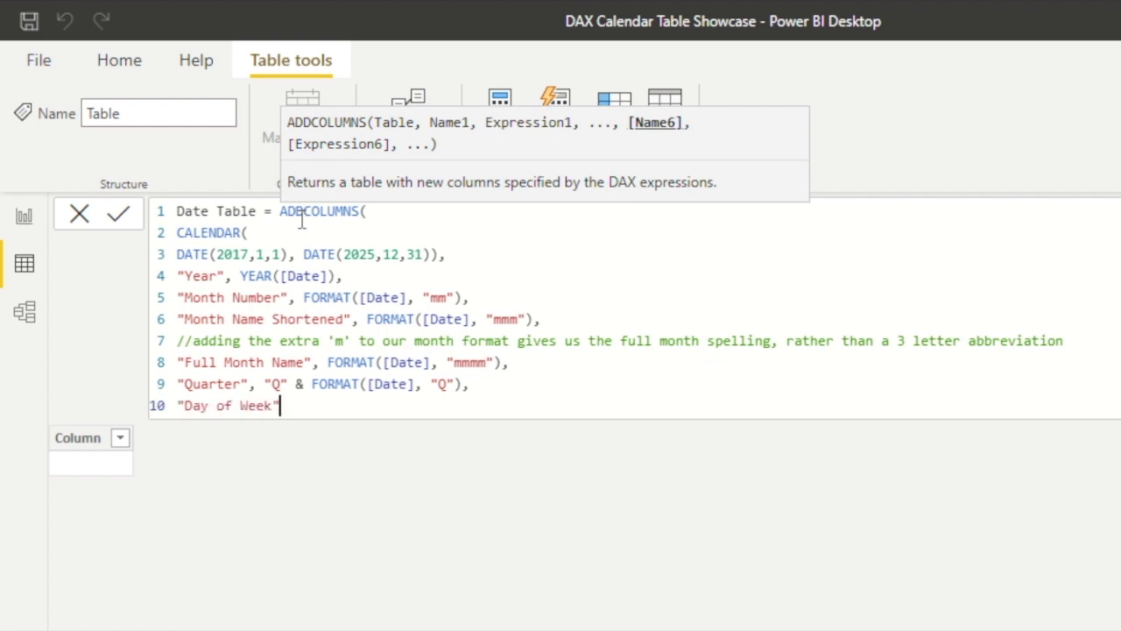
text(, Format)
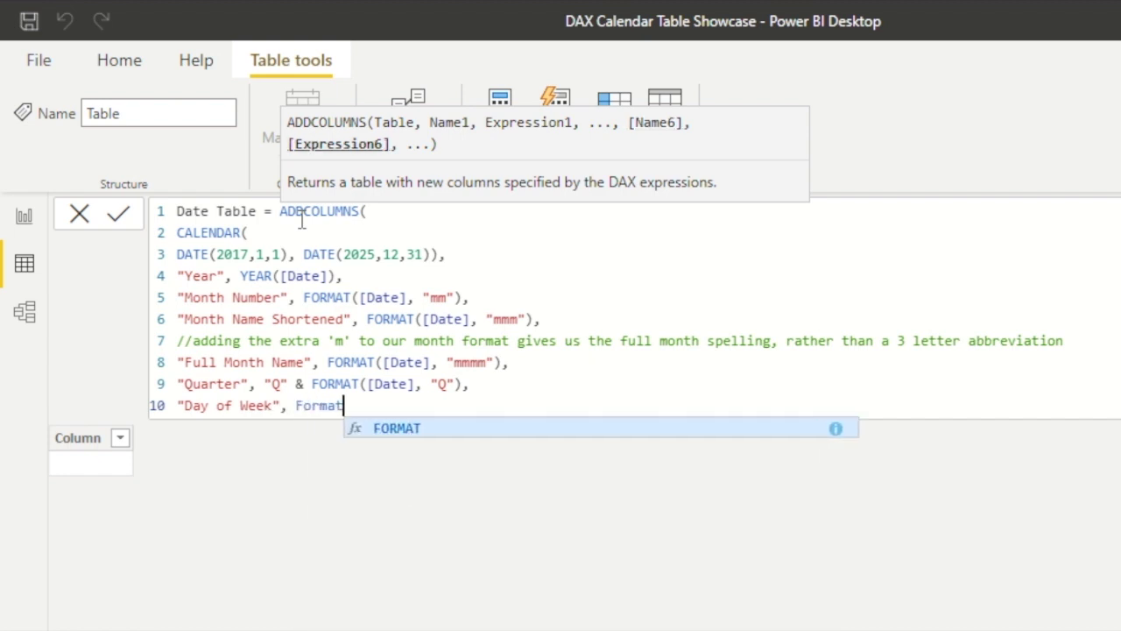
key(Tab)
text([)
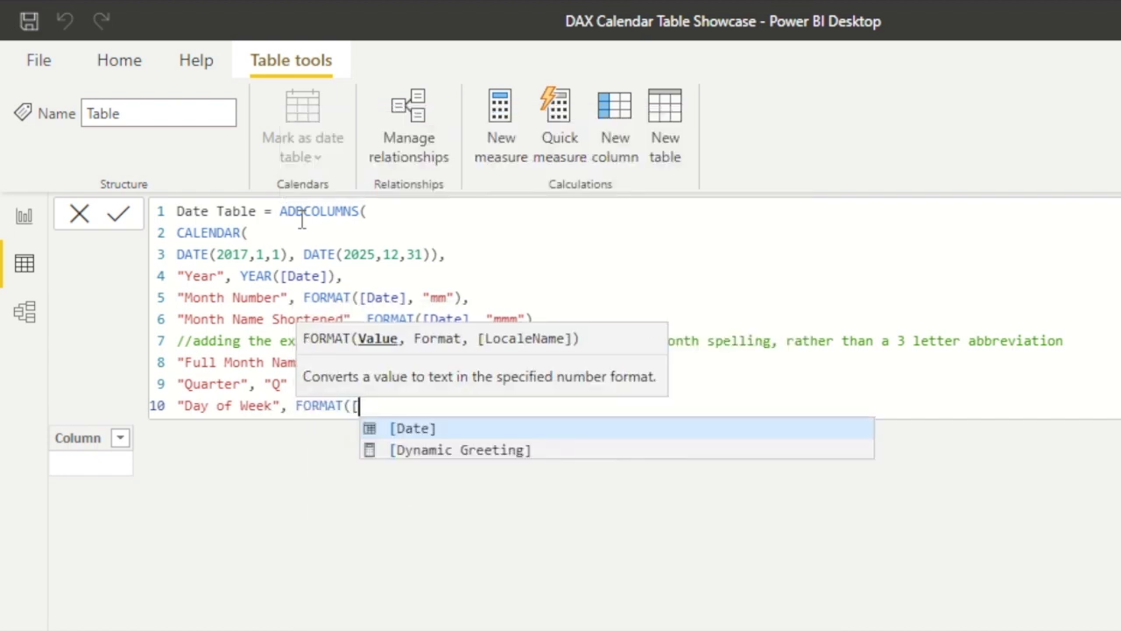
key(Tab)
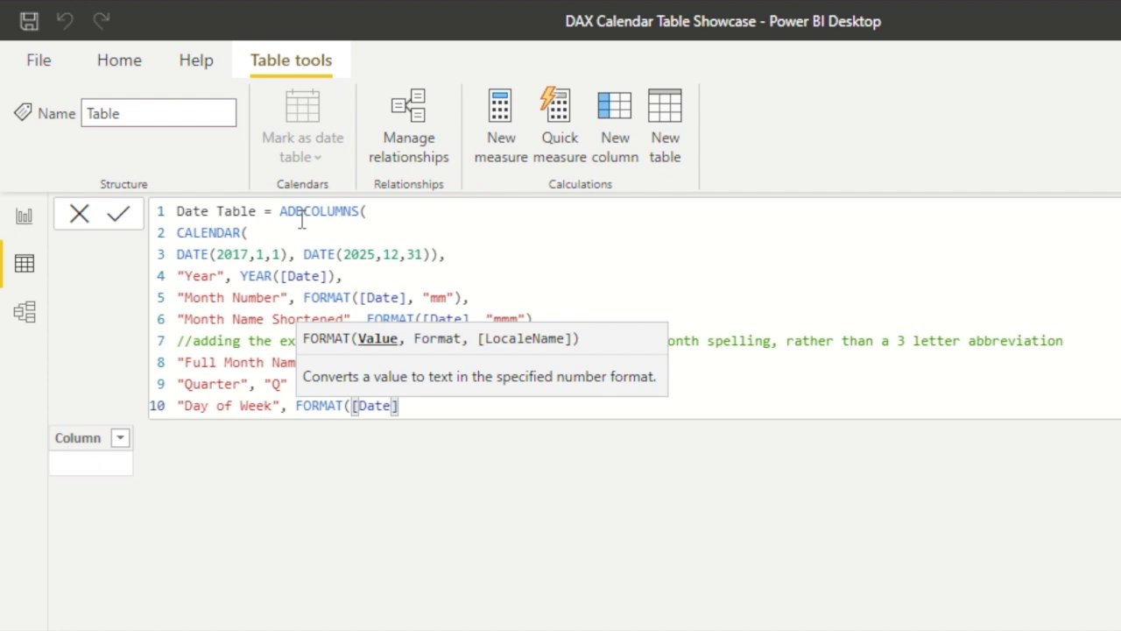
text(, )
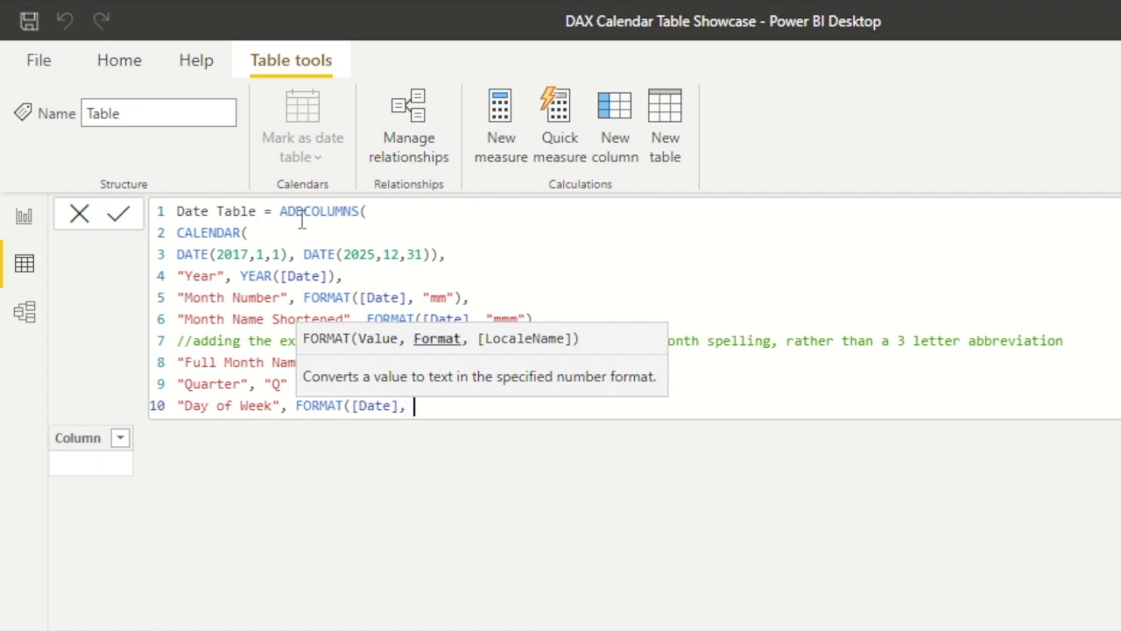
text("dddd"))
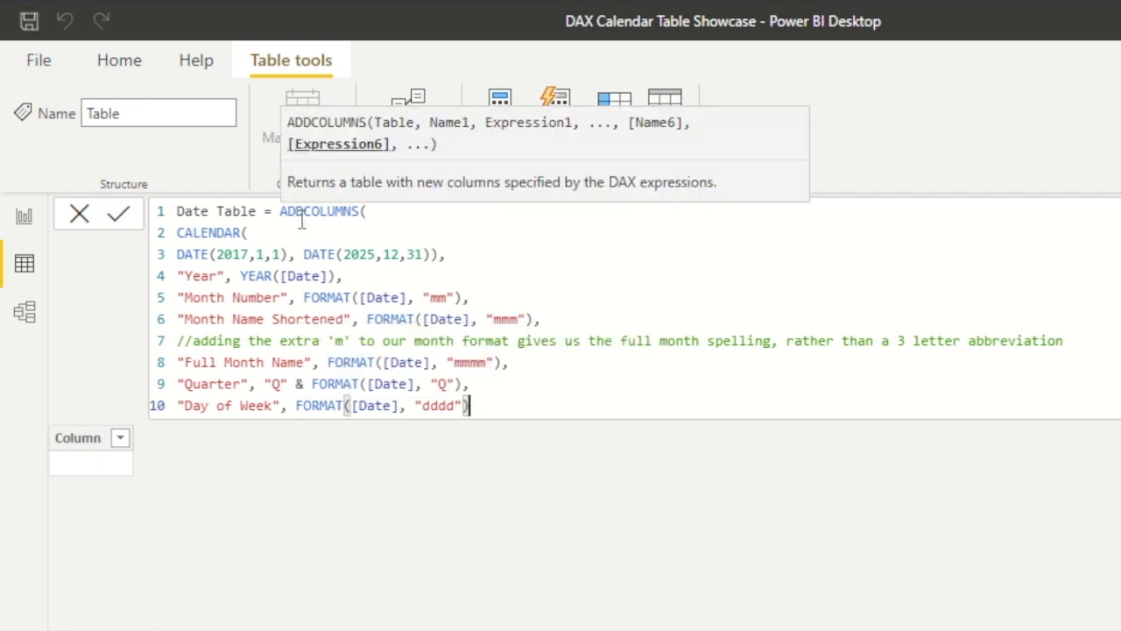
Step: Close the ADDCOLUMNS expression with a parenthesis on its own line and commit the Date Table formula
key(shift+Return)
text())
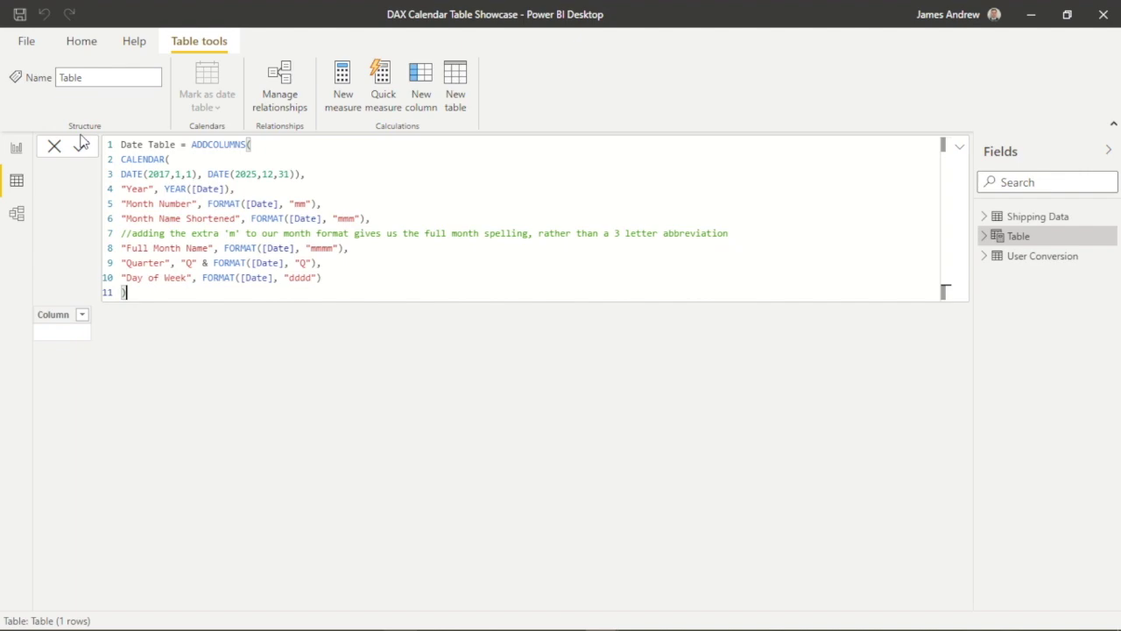
click(119, 212)
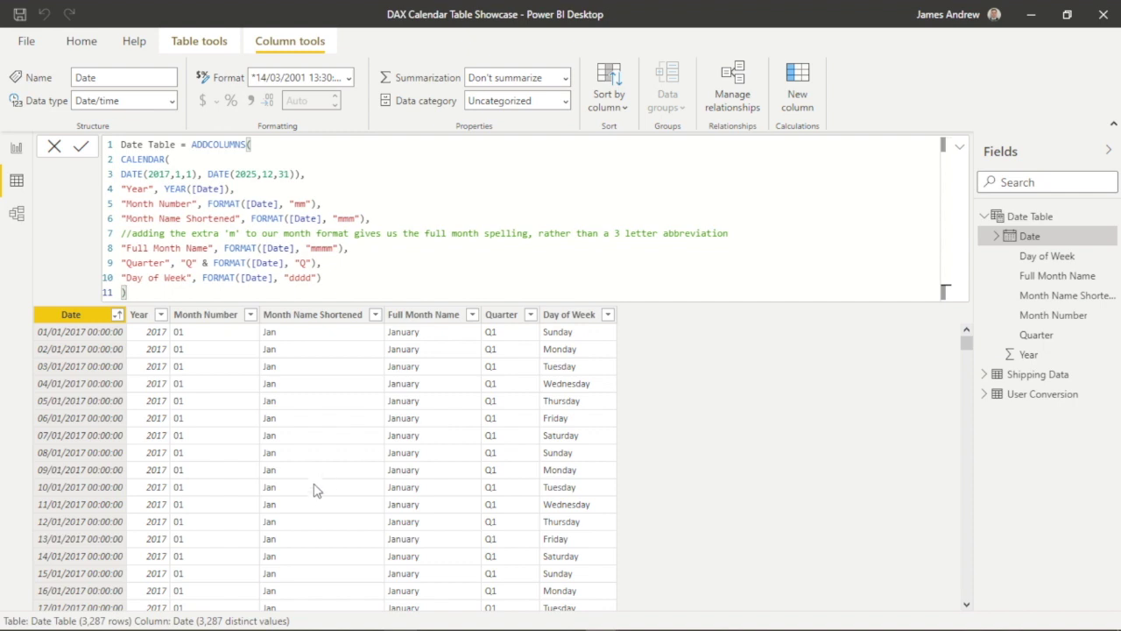
Step: Review the generated Date Table rows, checking the year, month, quarter and day-of-week columns
scroll(315, 495, down, 15)
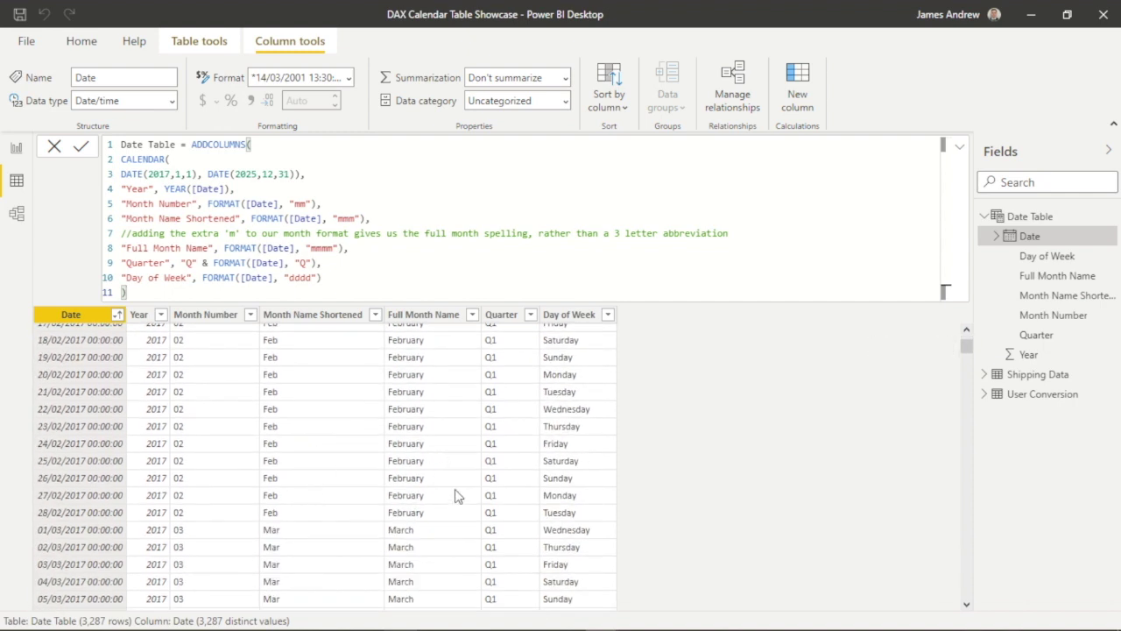
scroll(487, 548, down, 20)
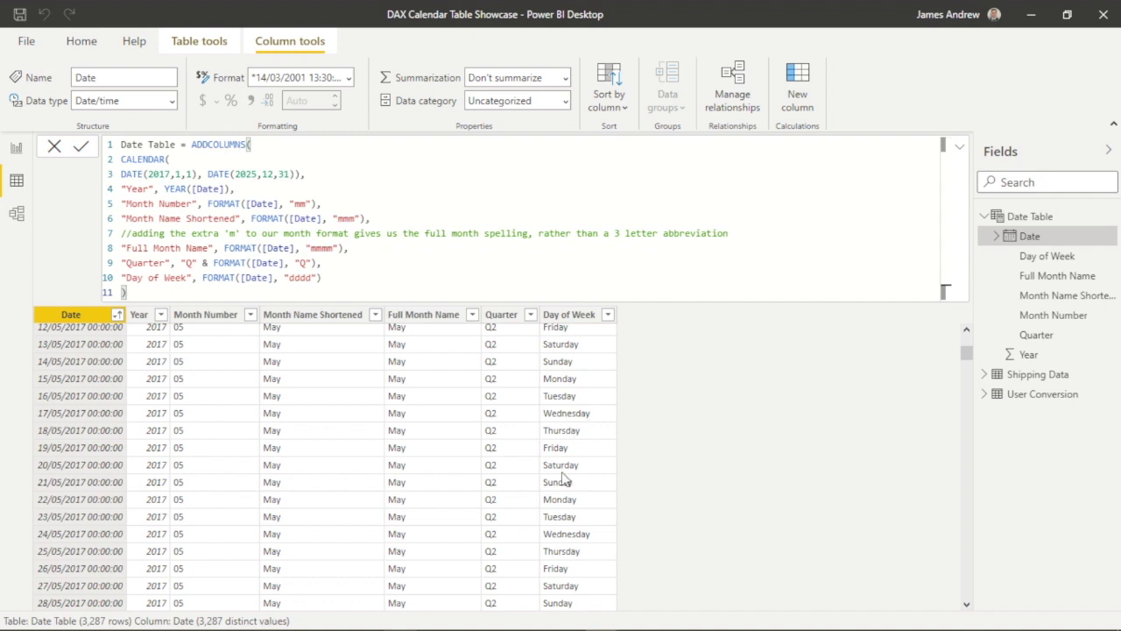
scroll(565, 494, down, 14)
scroll(563, 497, up, 20)
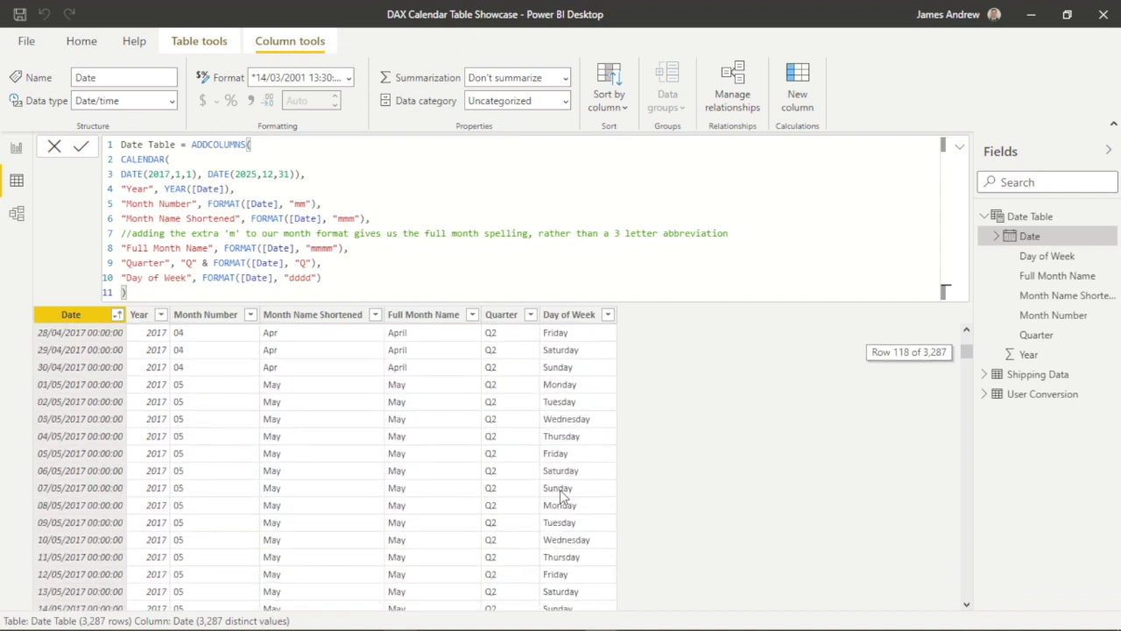
click(82, 153)
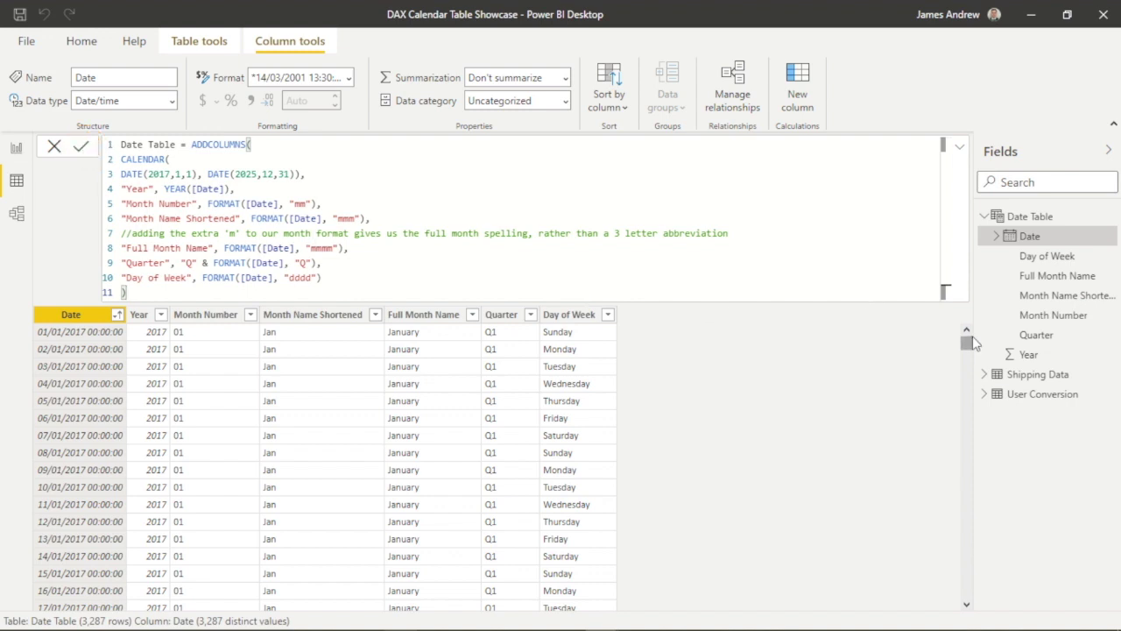
click(985, 216)
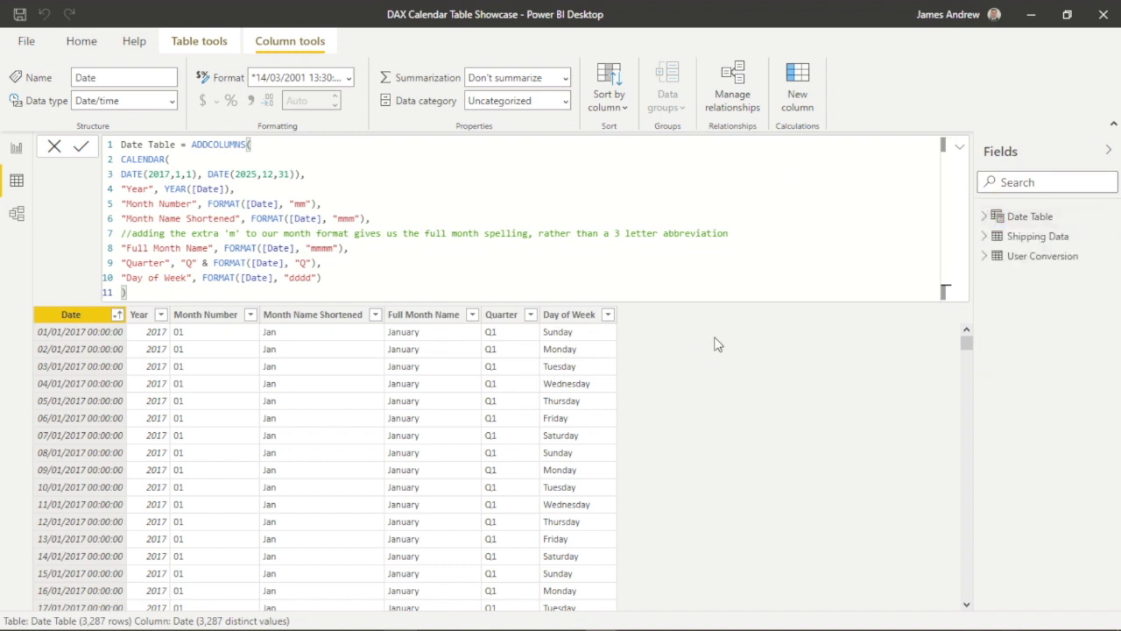
Step: In the model view, arrange the Shipping Data table below User Conversion and the Date Table beside Shipping Data
click(17, 216)
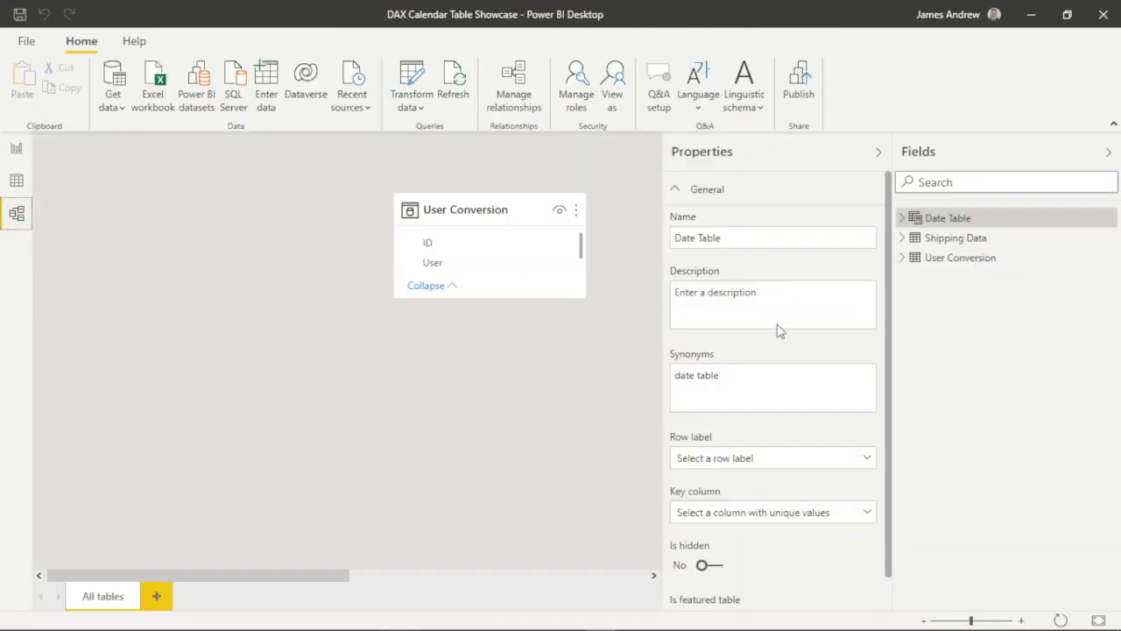
click(877, 151)
drag(773, 218, 468, 380)
scroll(220, 355, right, 5)
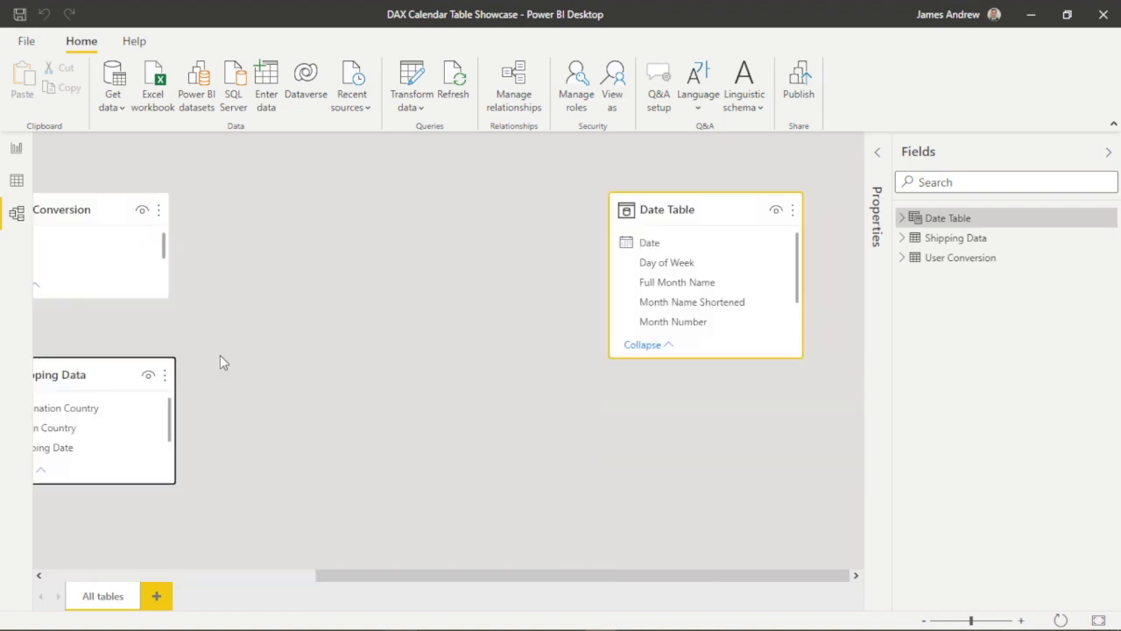
drag(711, 205, 758, 348)
click(682, 279)
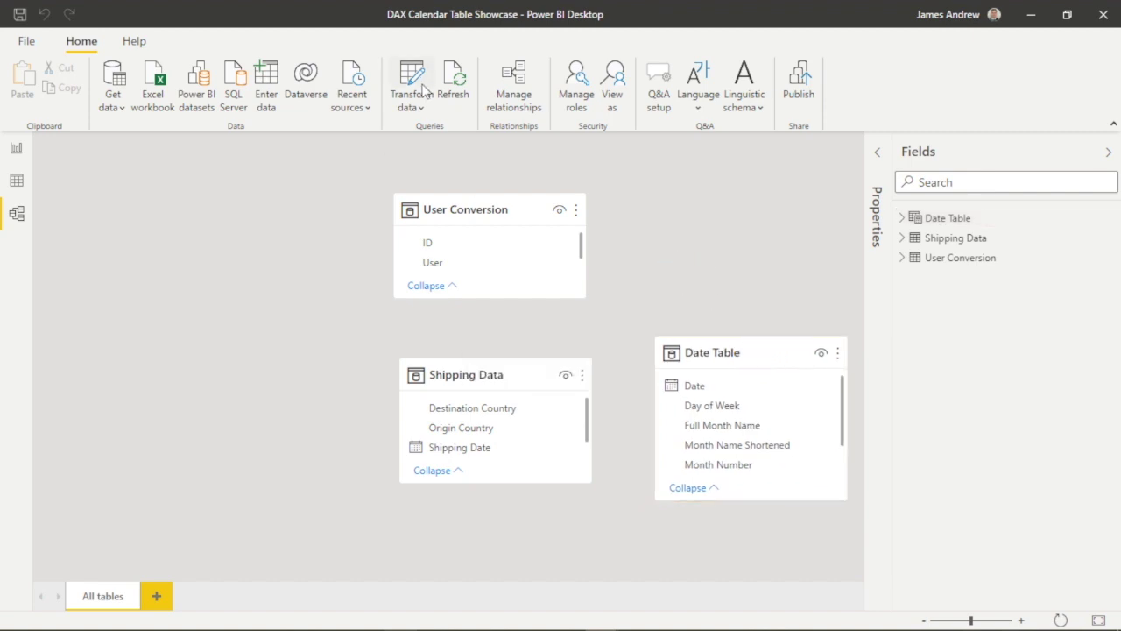
Step: Start a new relationship linking the Date column of Date Table to the Shipping Date column of Shipping Data
click(516, 94)
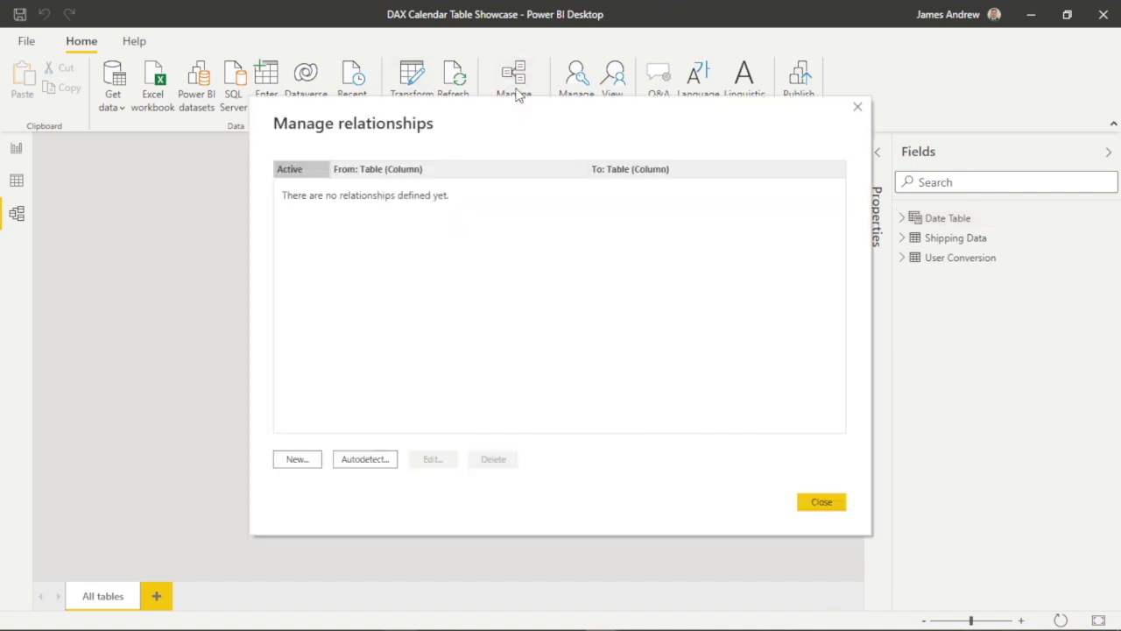
click(288, 458)
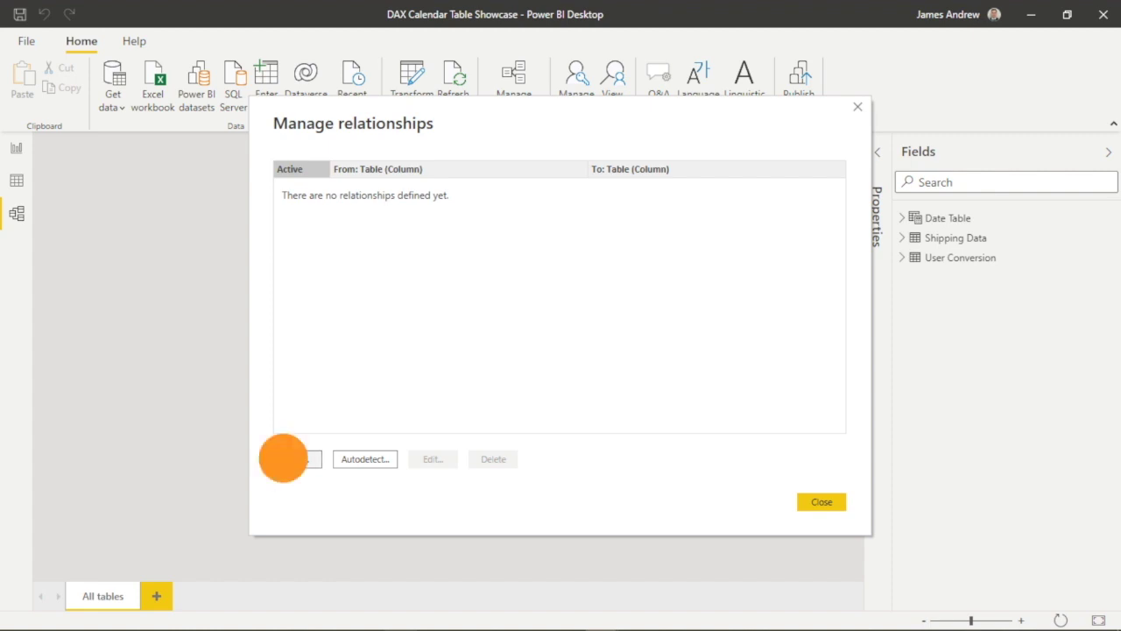
click(483, 165)
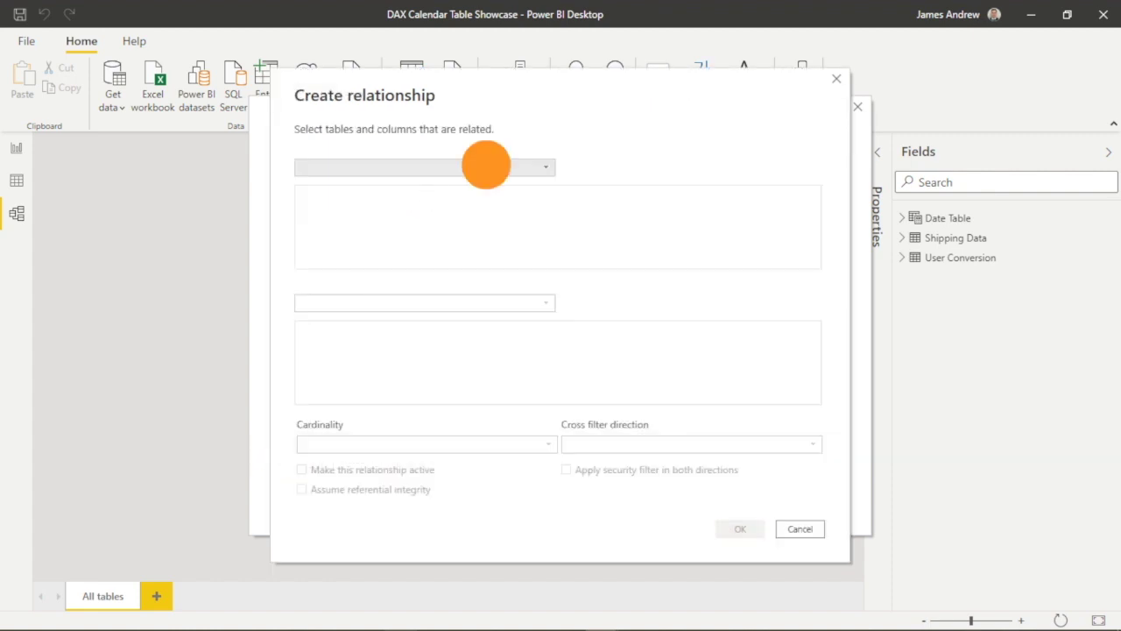
click(344, 186)
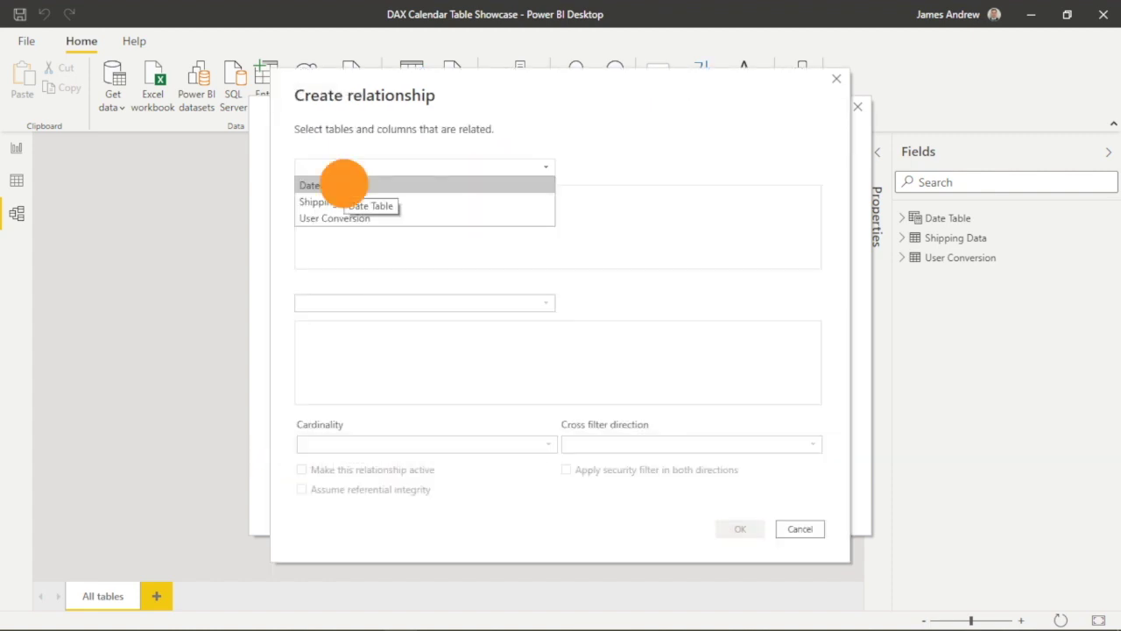
click(366, 309)
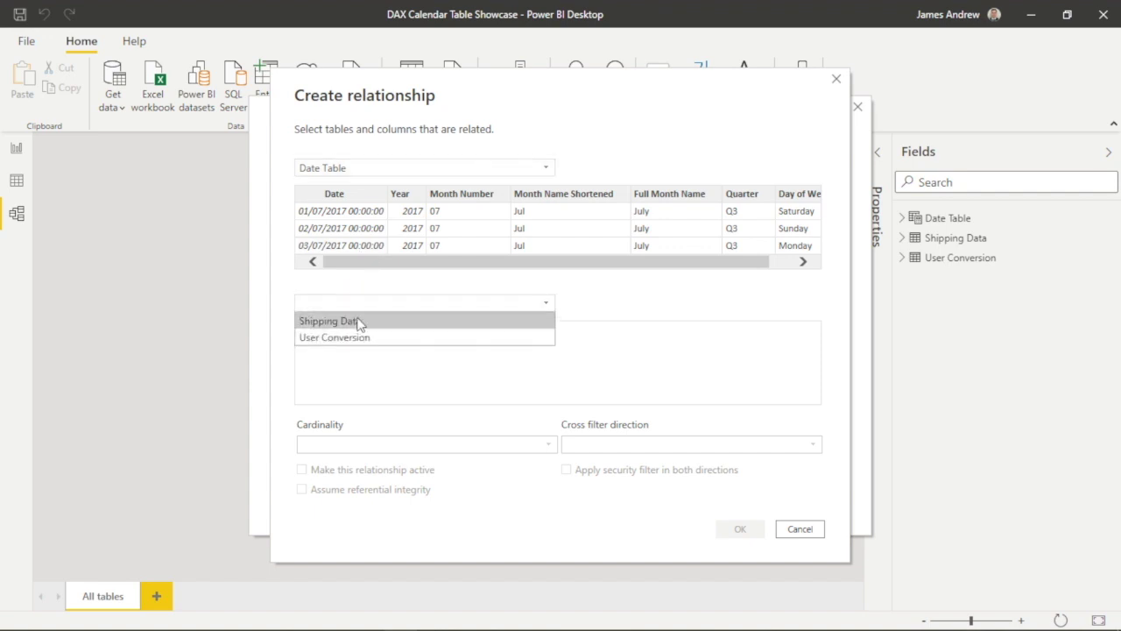
click(358, 322)
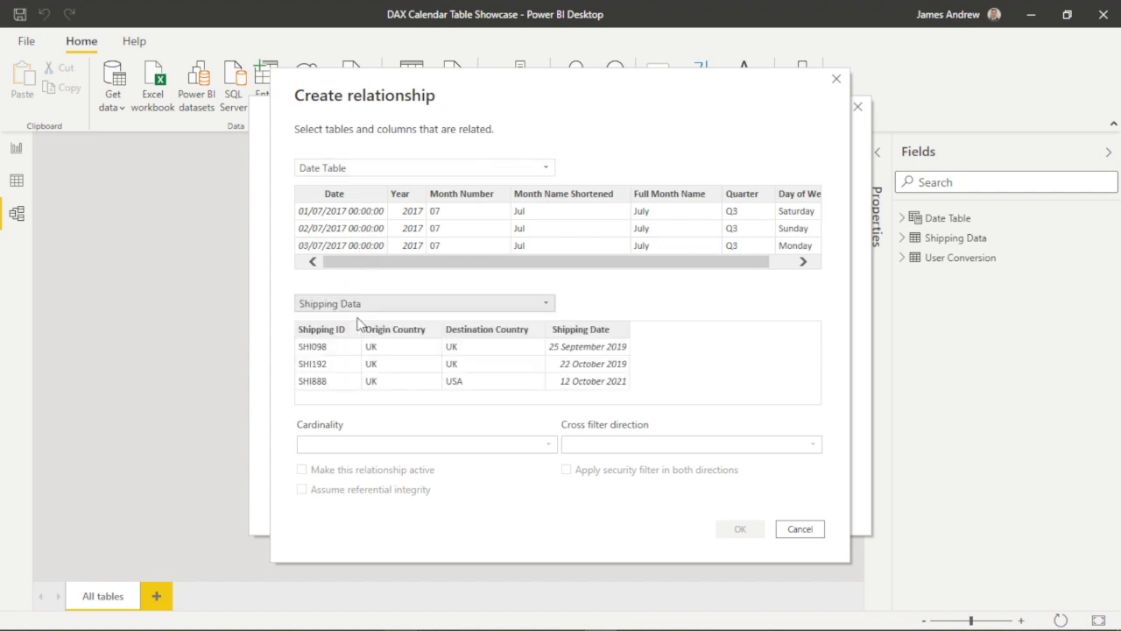
click(614, 330)
click(365, 195)
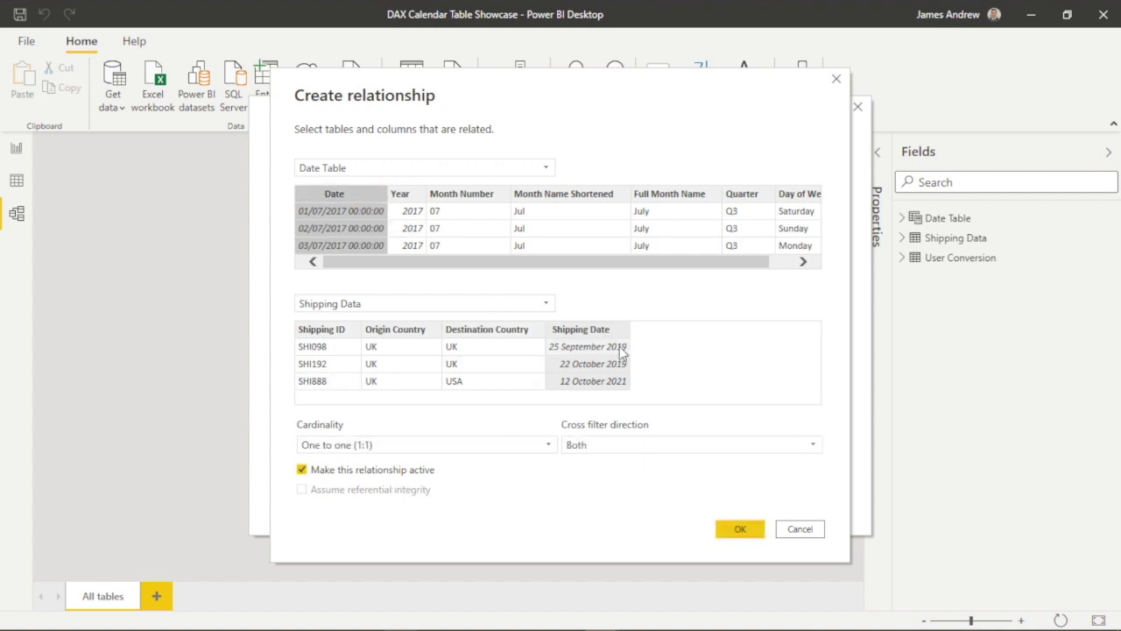
Step: Set the relationship's cardinality to One to many (1:*), create it and close the relationship manager
click(548, 445)
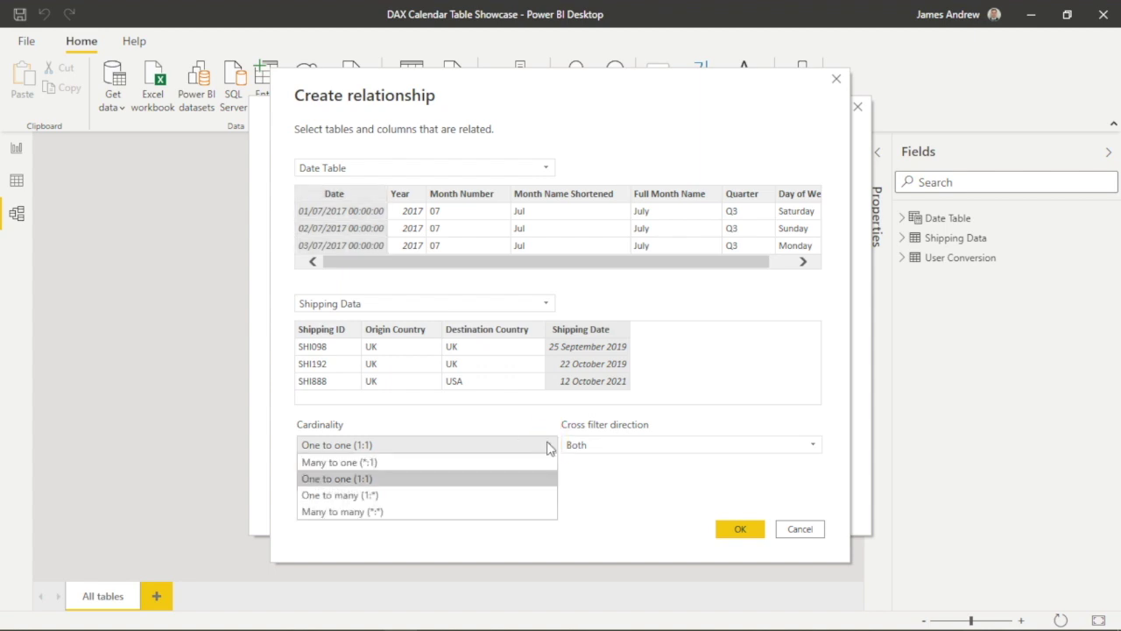
click(424, 461)
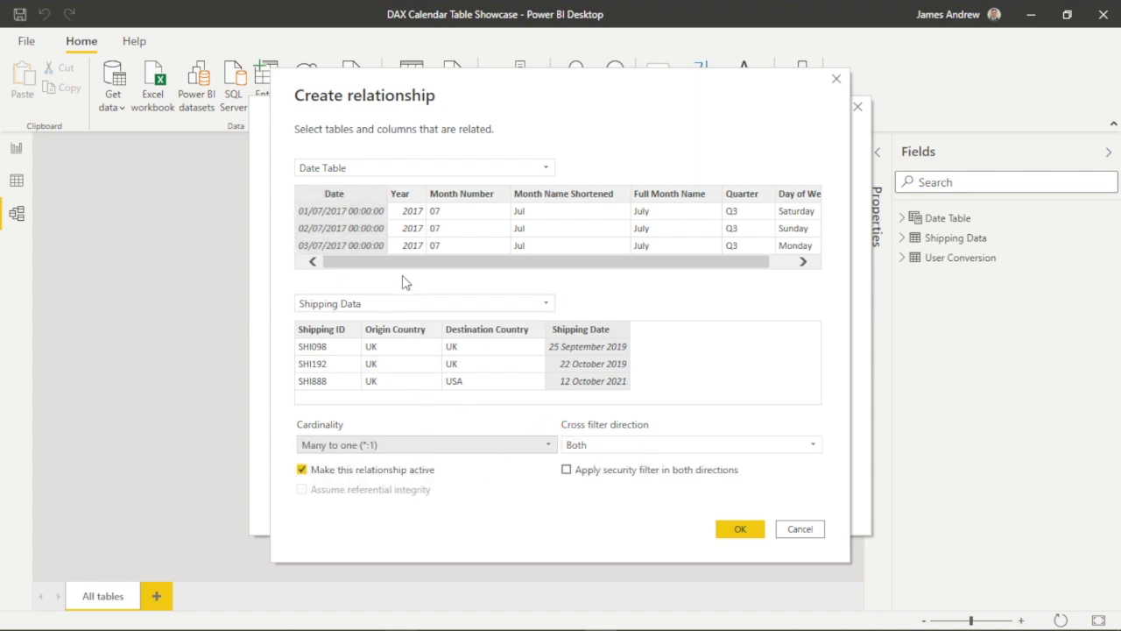
click(543, 447)
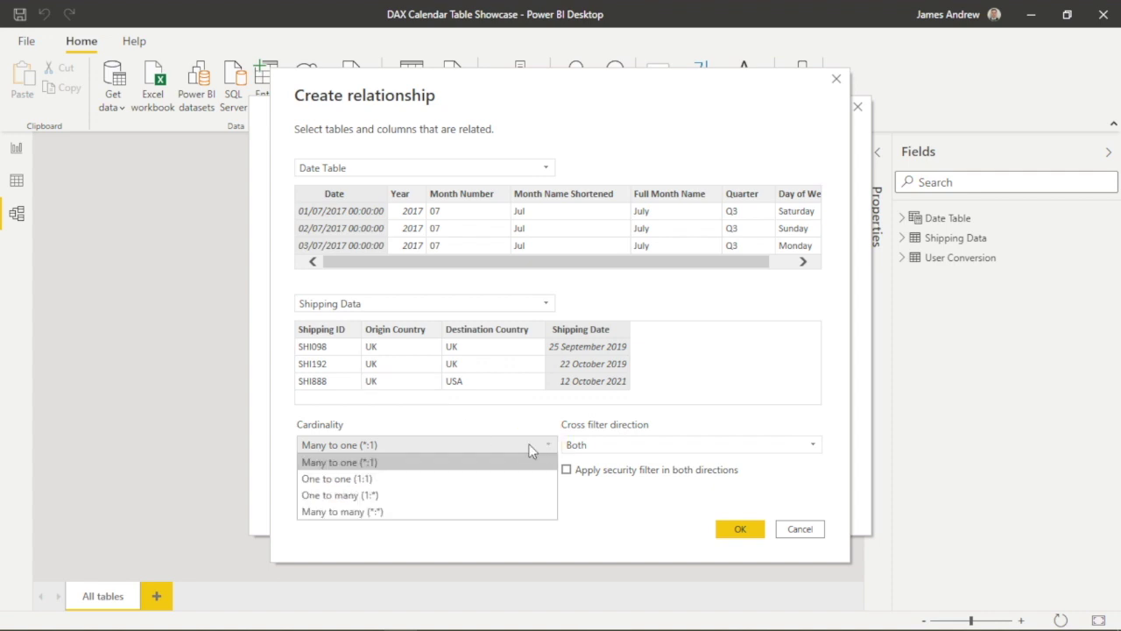
click(351, 497)
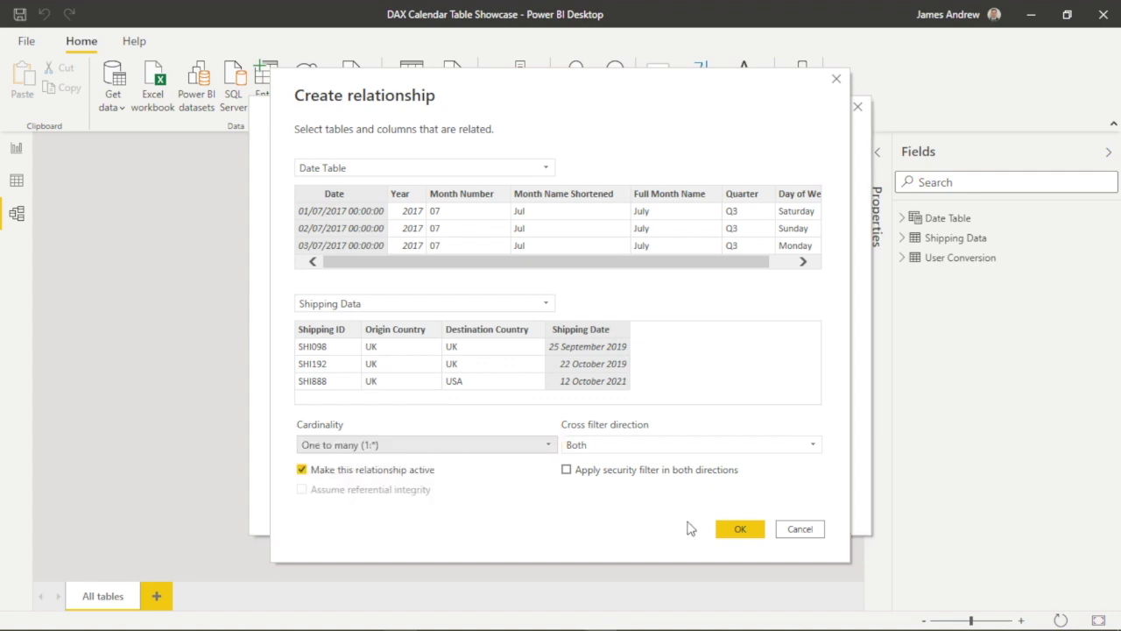
click(738, 529)
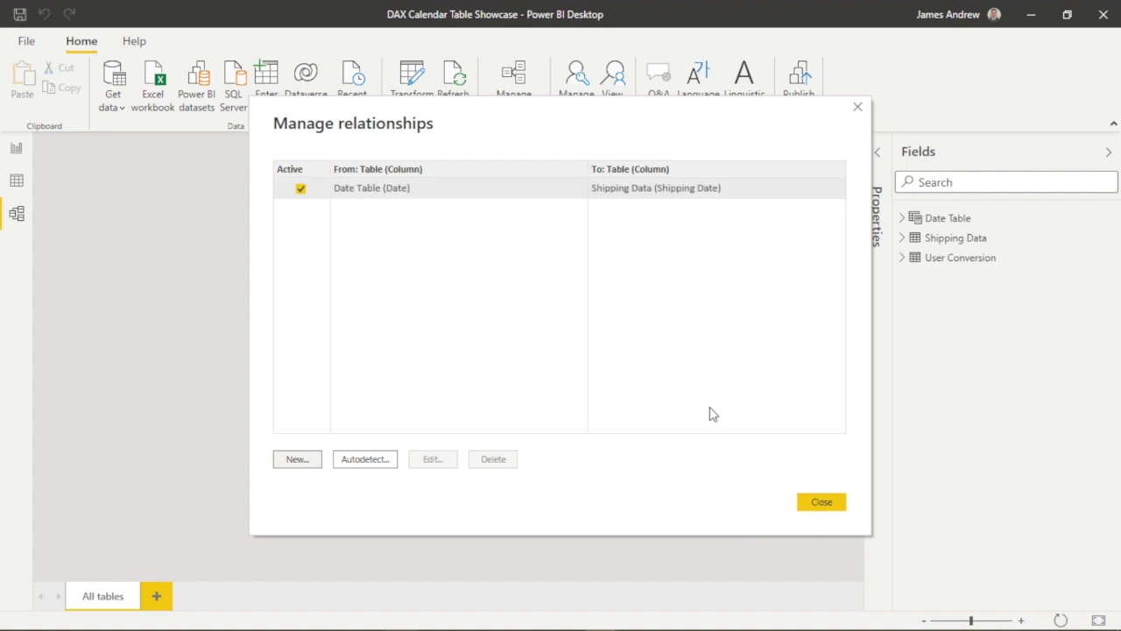
click(830, 508)
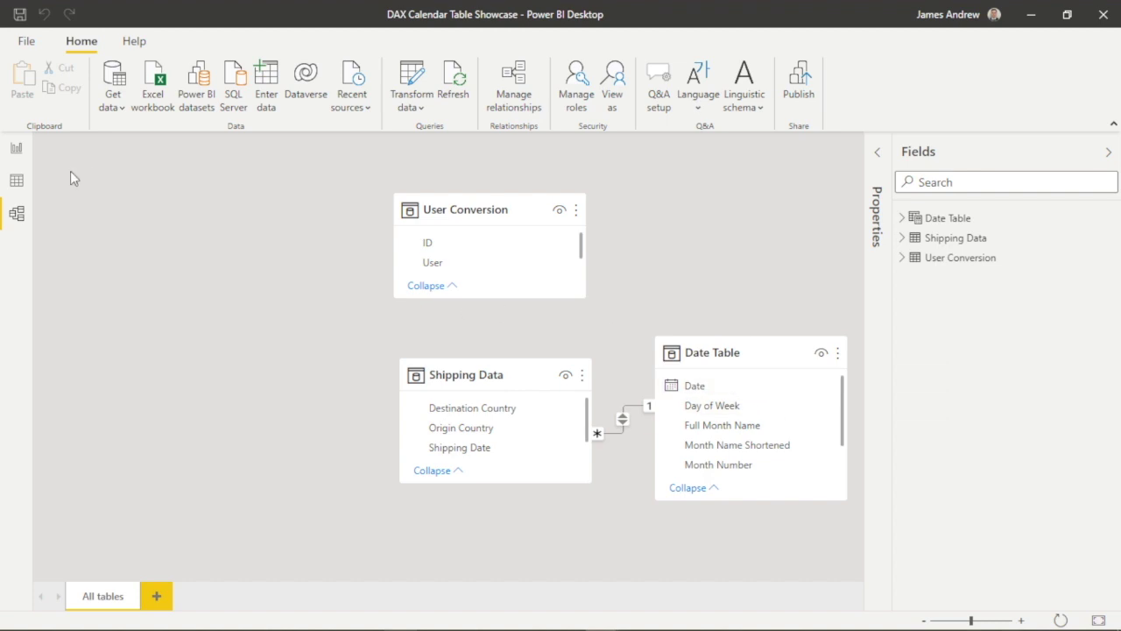
Step: Add a small slicer to the report page, resized and placed beside the shipping table
click(16, 151)
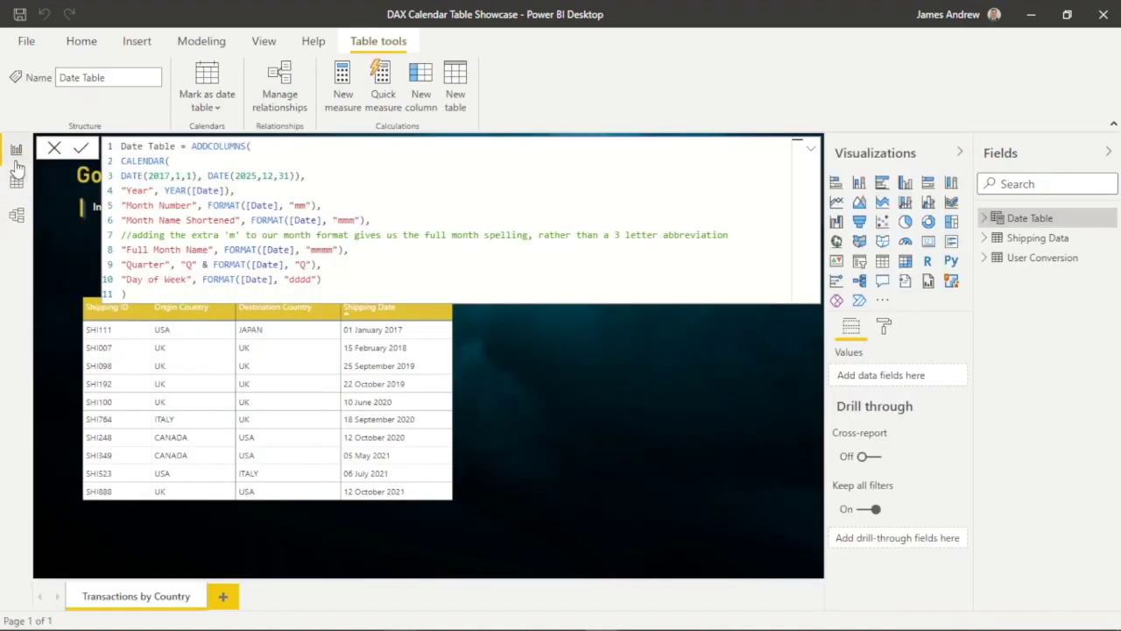
click(629, 386)
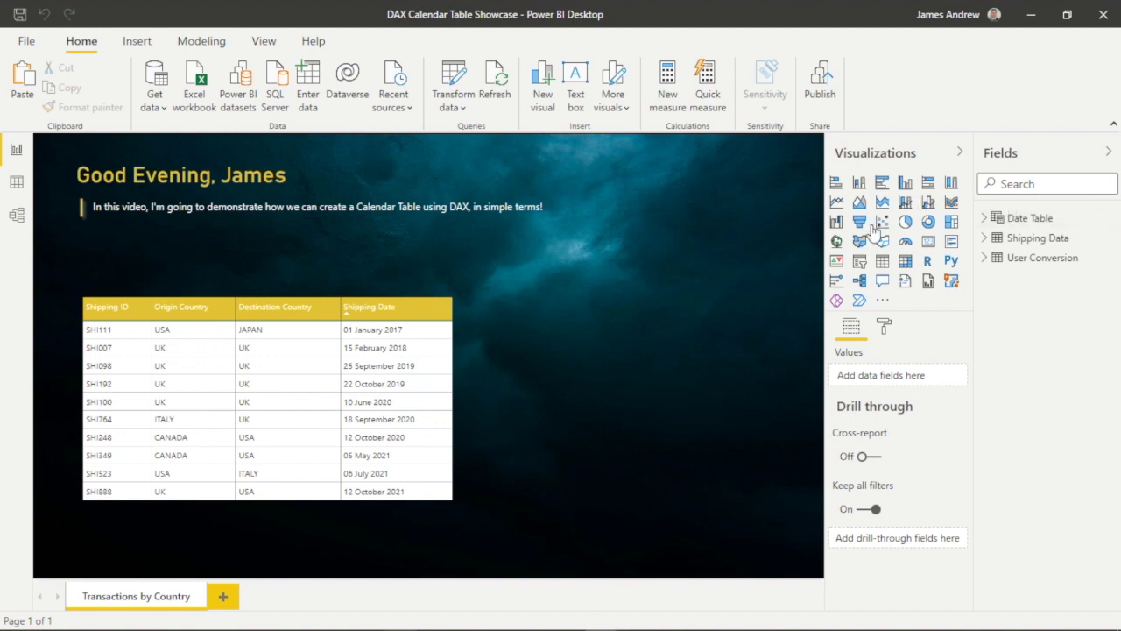
click(860, 265)
drag(650, 359, 601, 324)
drag(768, 471, 699, 334)
click(625, 303)
drag(625, 304, 656, 329)
Step: Assign the Date field from Date Table to the slicer and collapse the table's field list
click(982, 219)
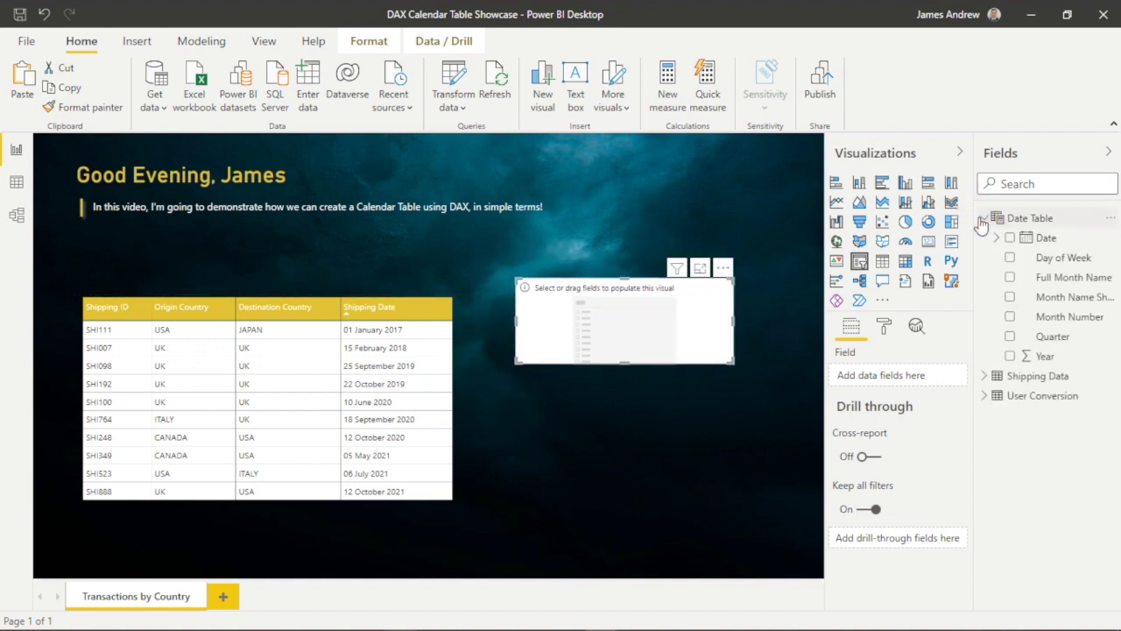
drag(1020, 237, 881, 375)
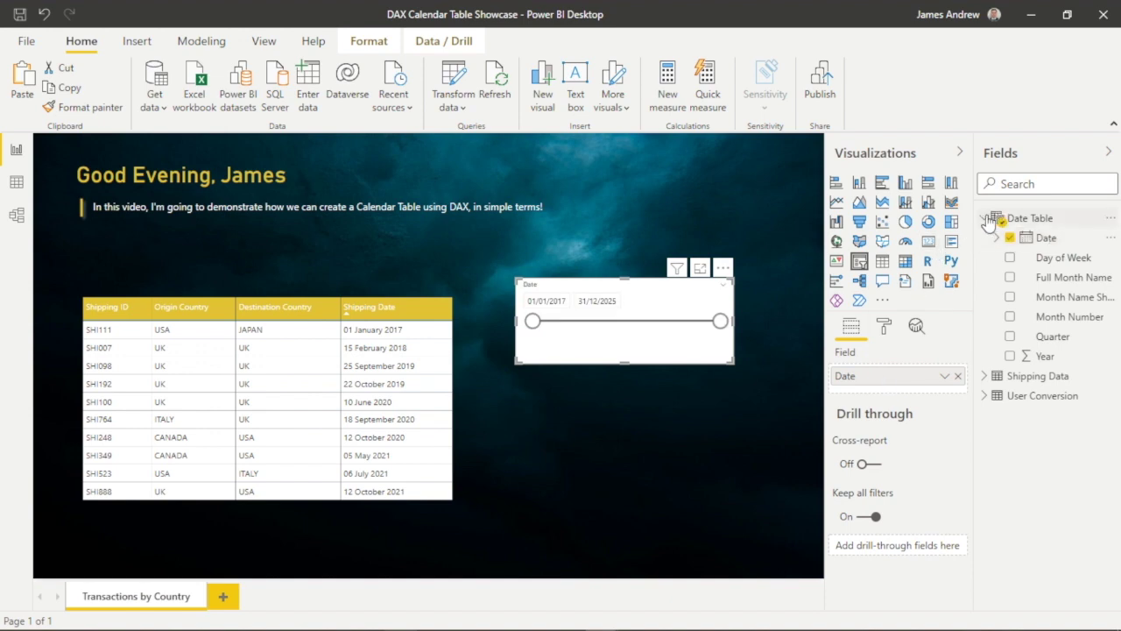
click(983, 218)
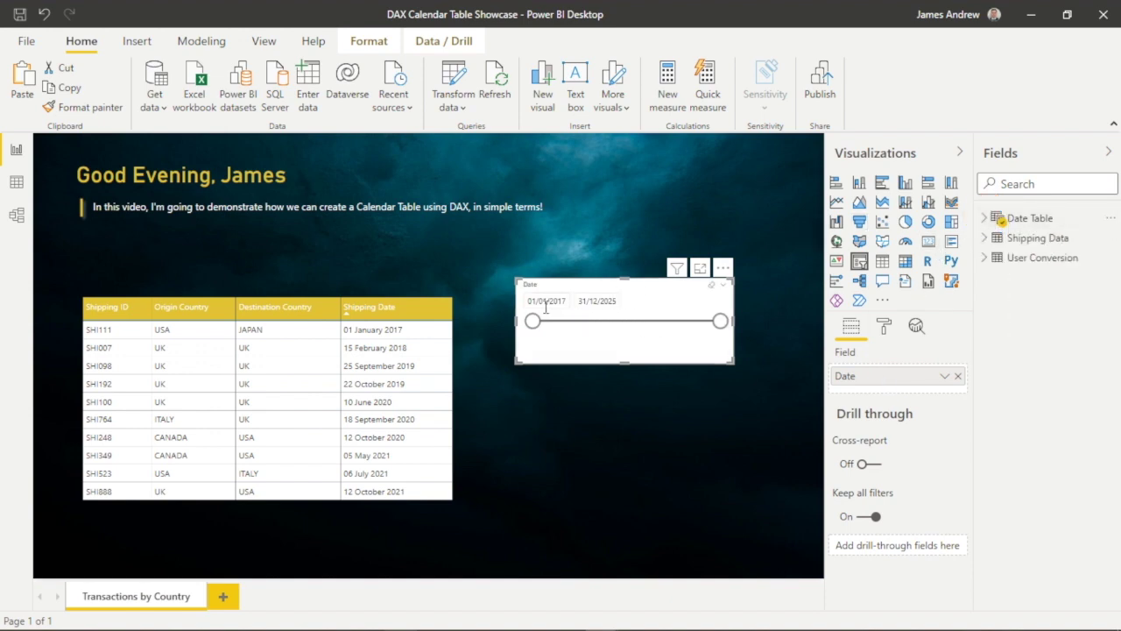
mouse_move(719, 321)
mouse_down()
mouse_move(548, 326)
mouse_move(727, 314)
mouse_move(720, 321)
mouse_up()
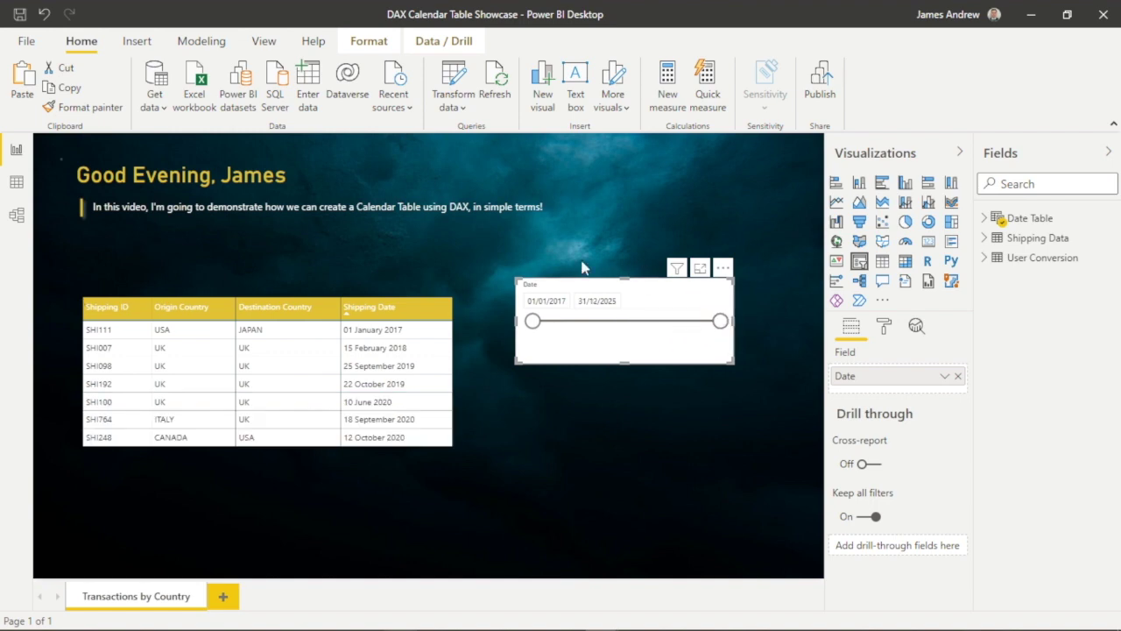
click(561, 298)
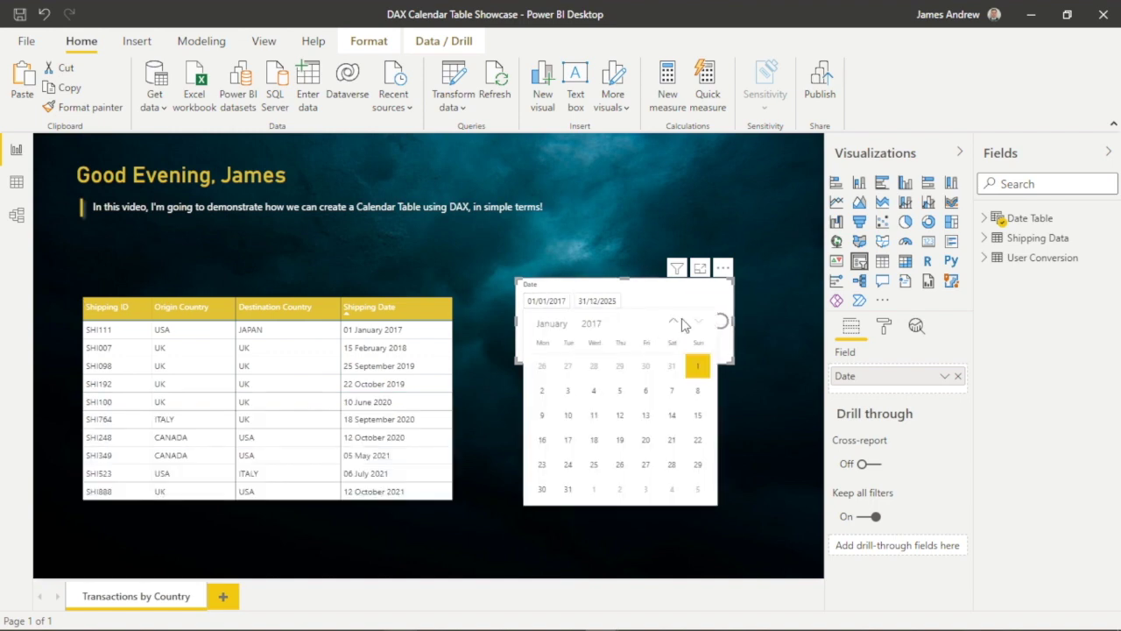
double_click(699, 323)
double_click(699, 324)
double_click(698, 323)
click(699, 323)
double_click(698, 323)
click(699, 323)
double_click(699, 323)
double_click(699, 323)
click(699, 323)
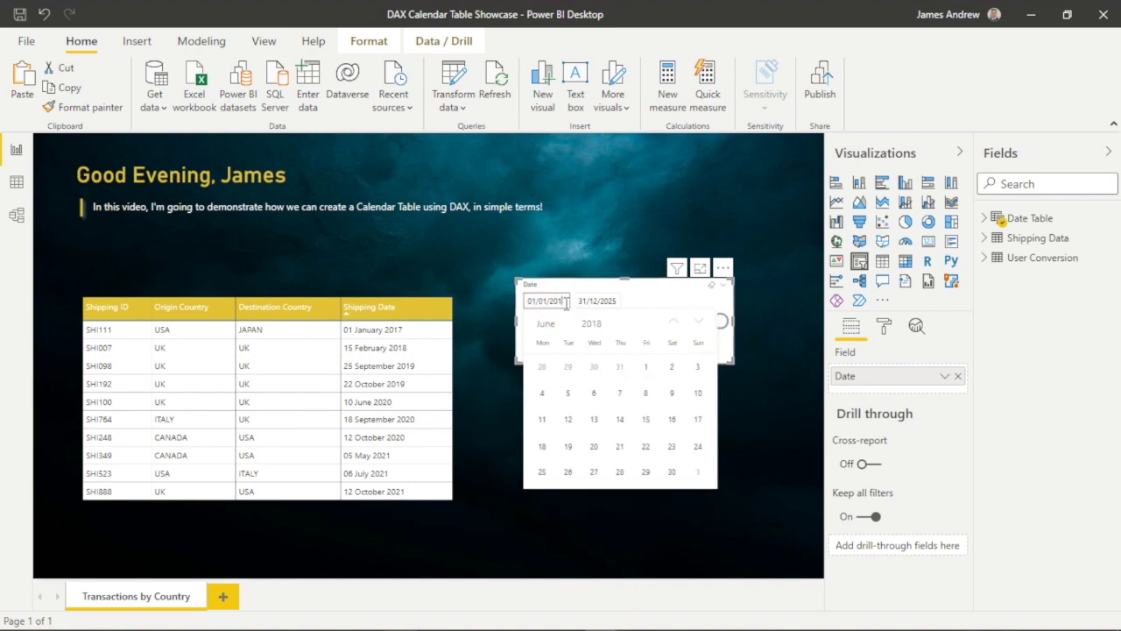
Step: Set the date slicer's range to start on 01/01/2020 and end on 31/12/2020, closing the calendar picker
click(566, 302)
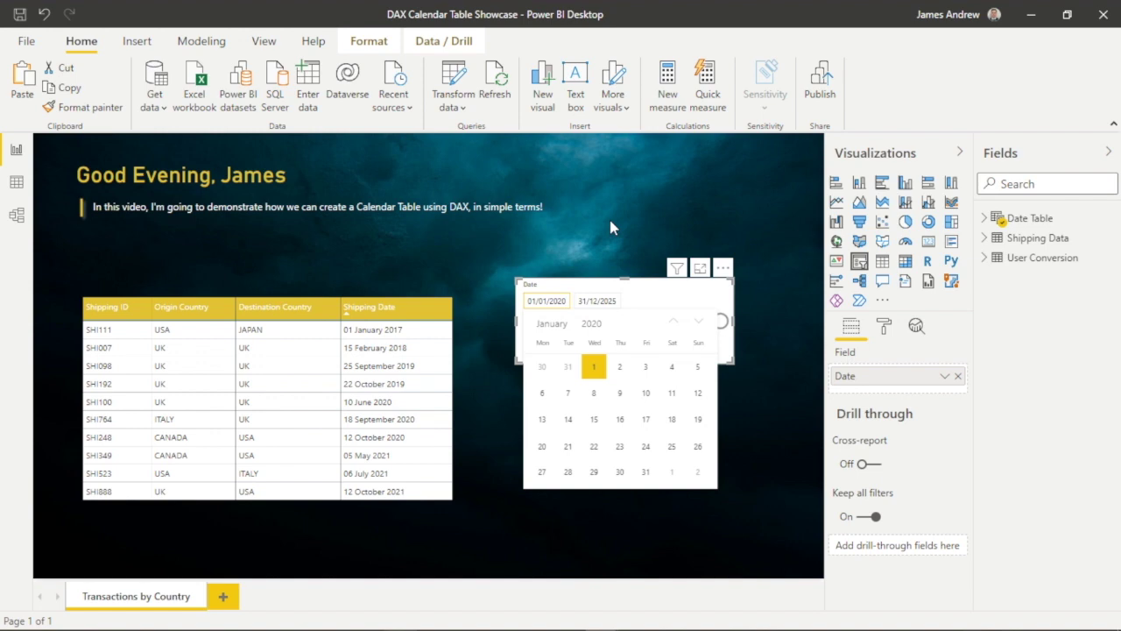
click(619, 300)
click(618, 300)
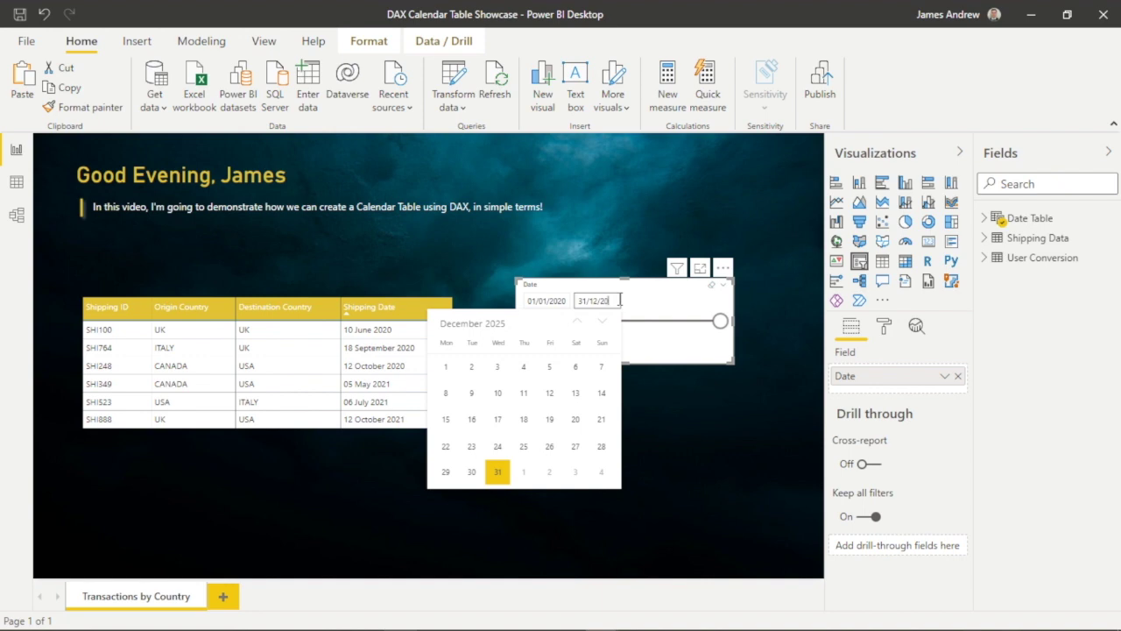
text(20)
key(Return)
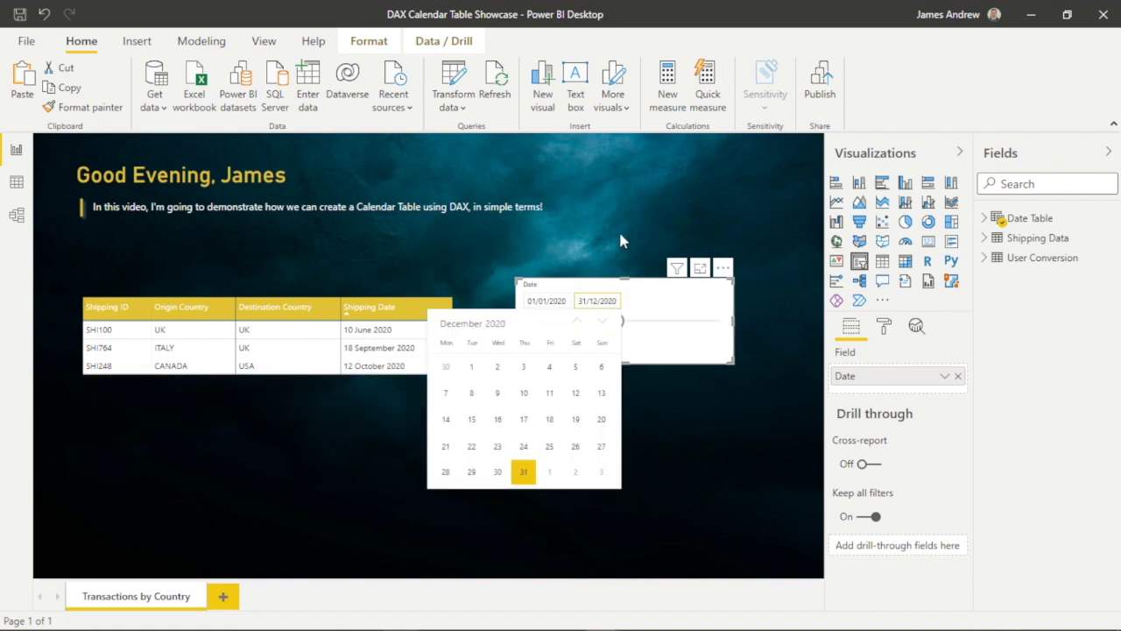
click(618, 229)
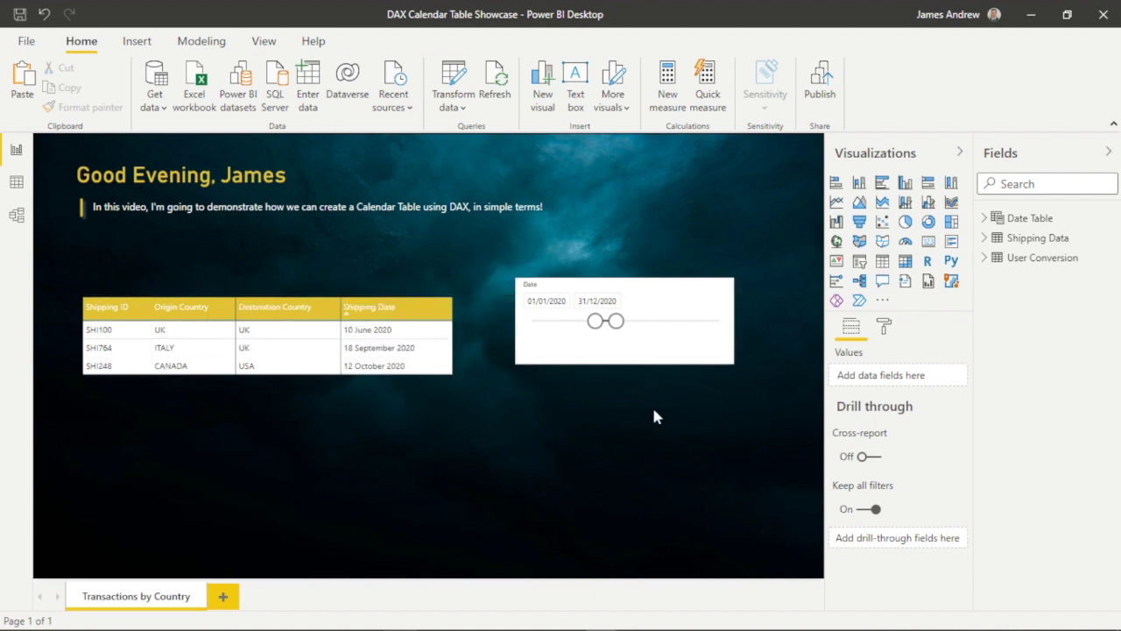
Step: Change the date slicer's type to After and reposition it with a clear gap beside the shipping table
click(721, 285)
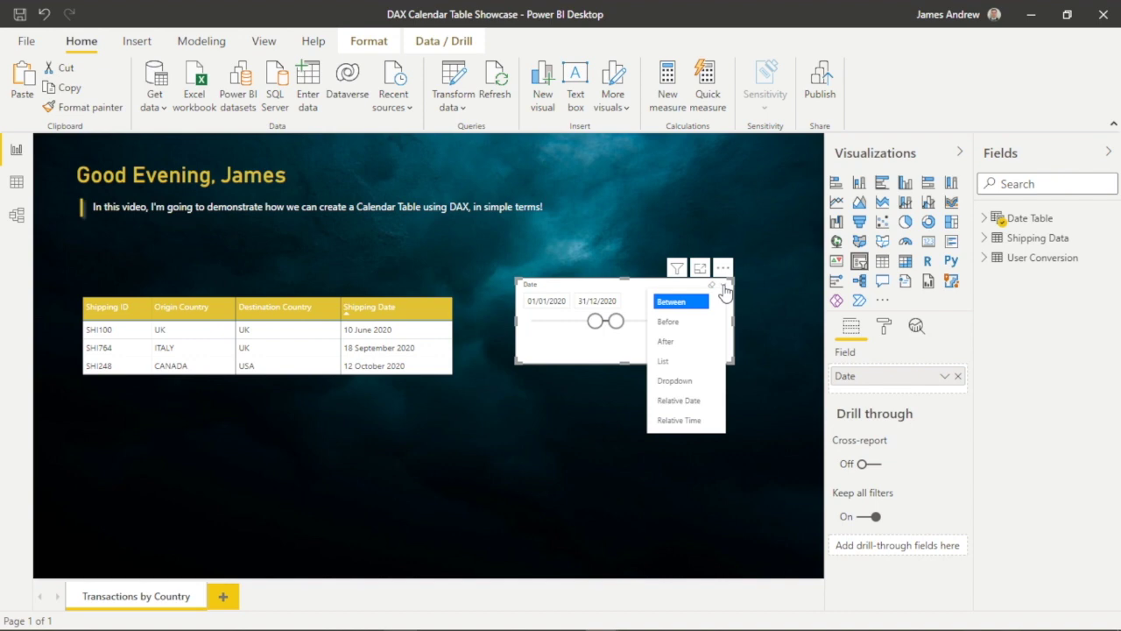
click(668, 341)
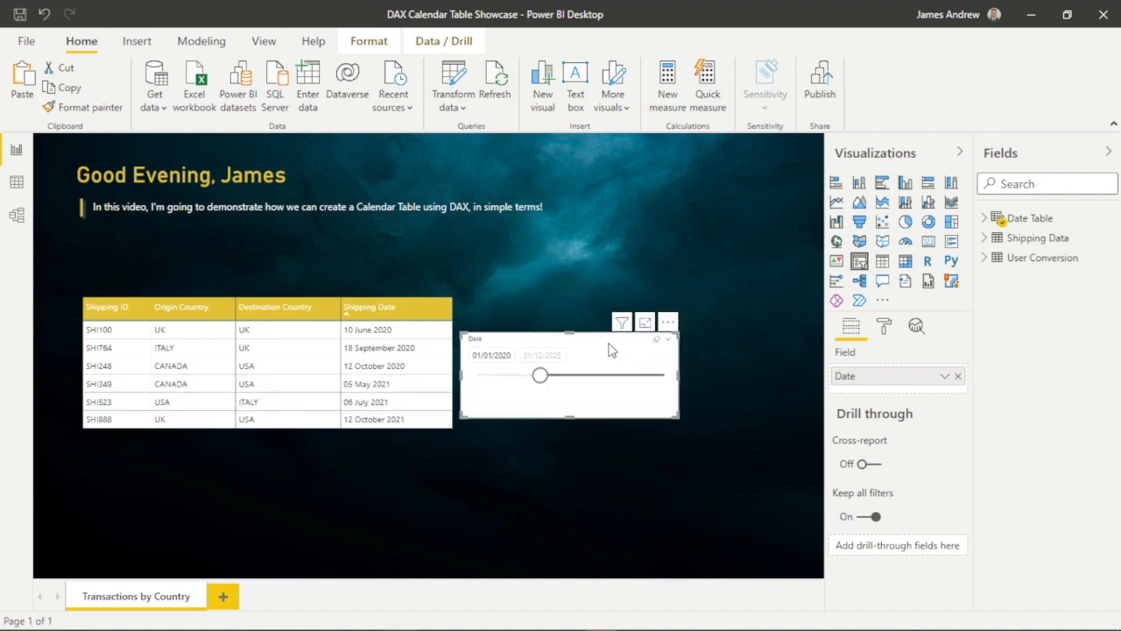
drag(643, 329, 657, 329)
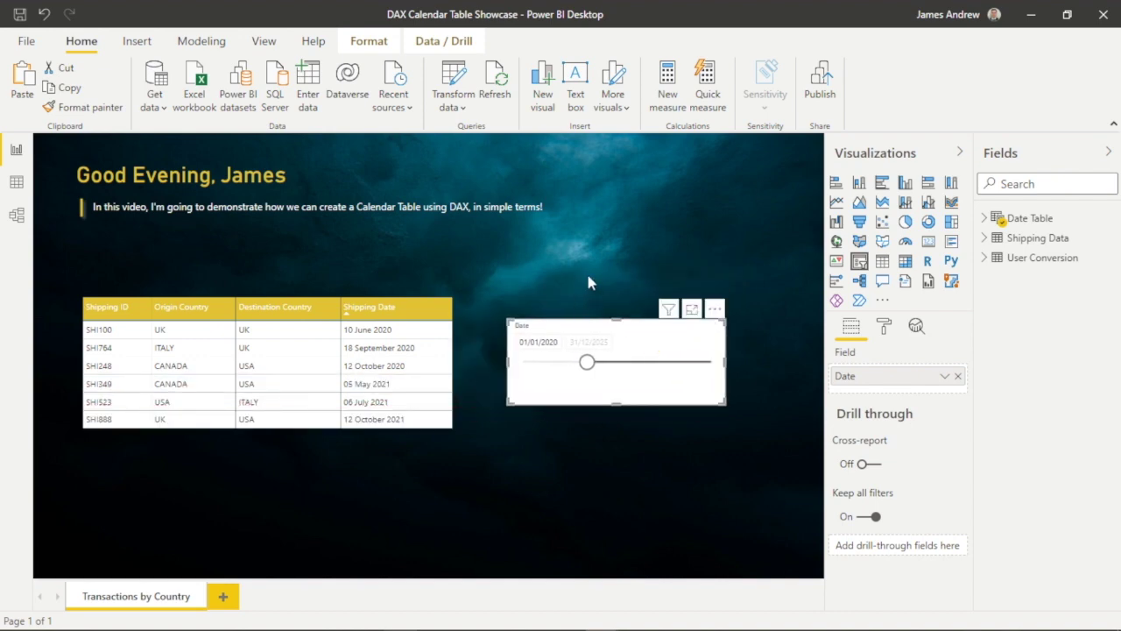
Step: Move the slicer's start date handle back to 30/08/2018 and deselect the slicer
drag(587, 366, 559, 361)
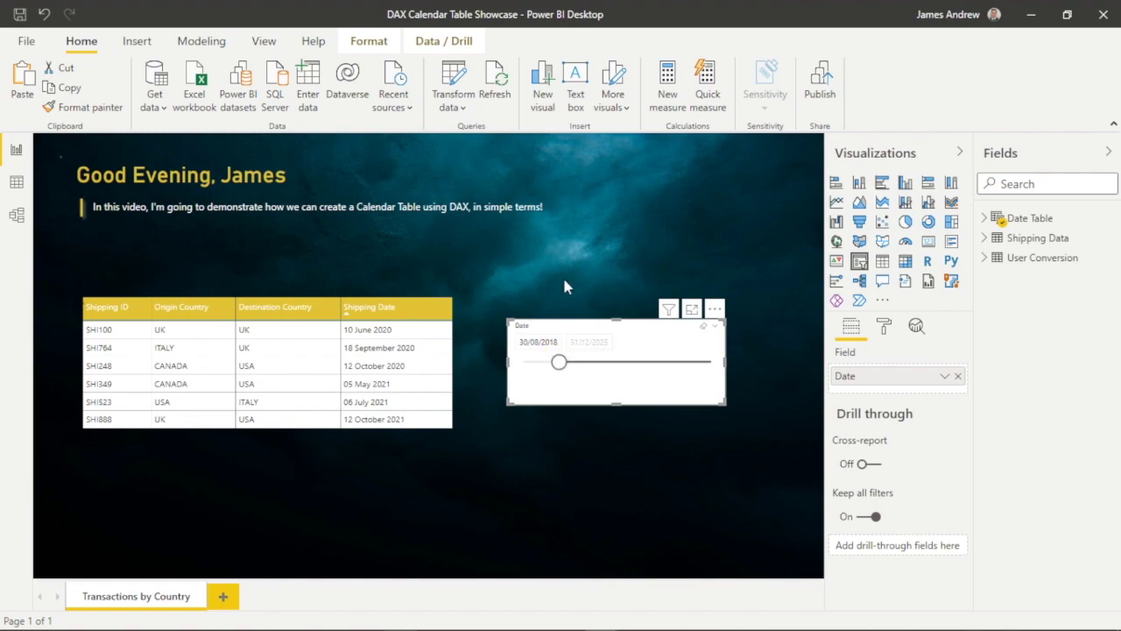
click(568, 281)
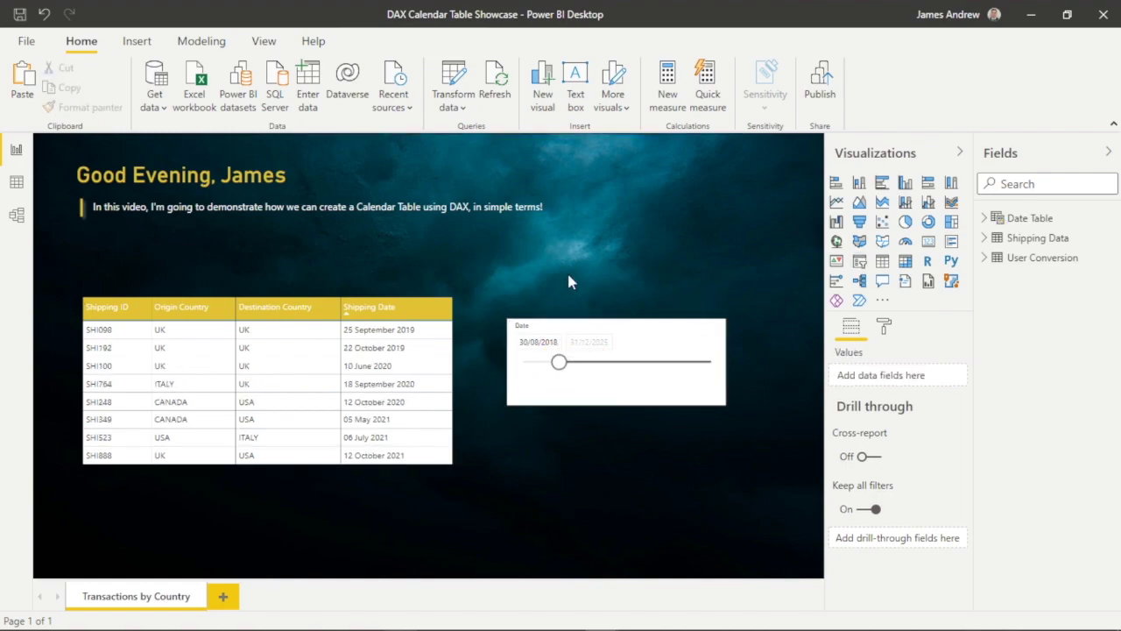